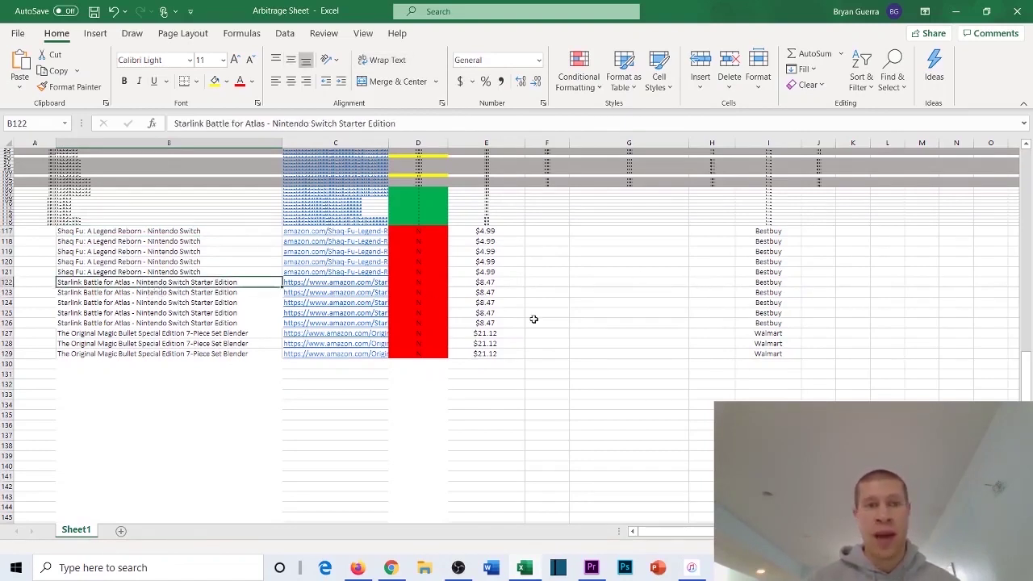
# Switch to Chrome and examine the hottest deals on Ben's Bargains, down to the Asus ROG gaming smartphone's retail price
pyautogui.click(128, 353)
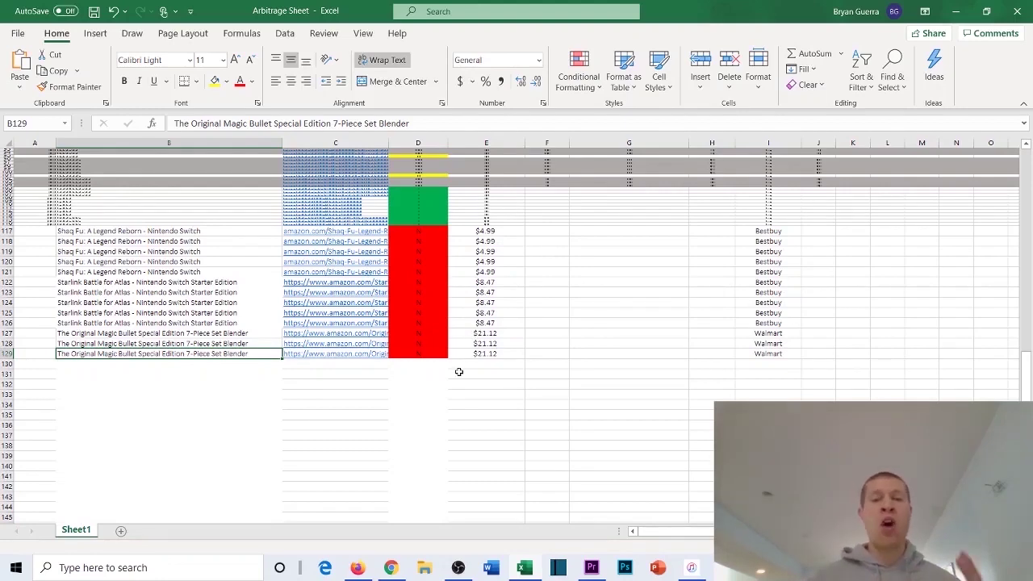
pyautogui.click(395, 569)
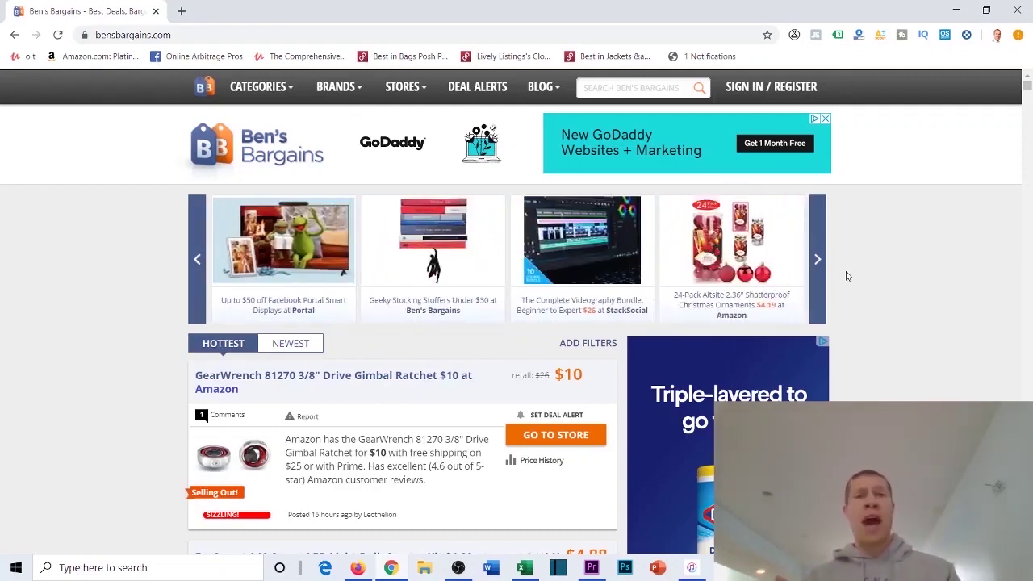
pyautogui.scroll(-3, 839, 271)
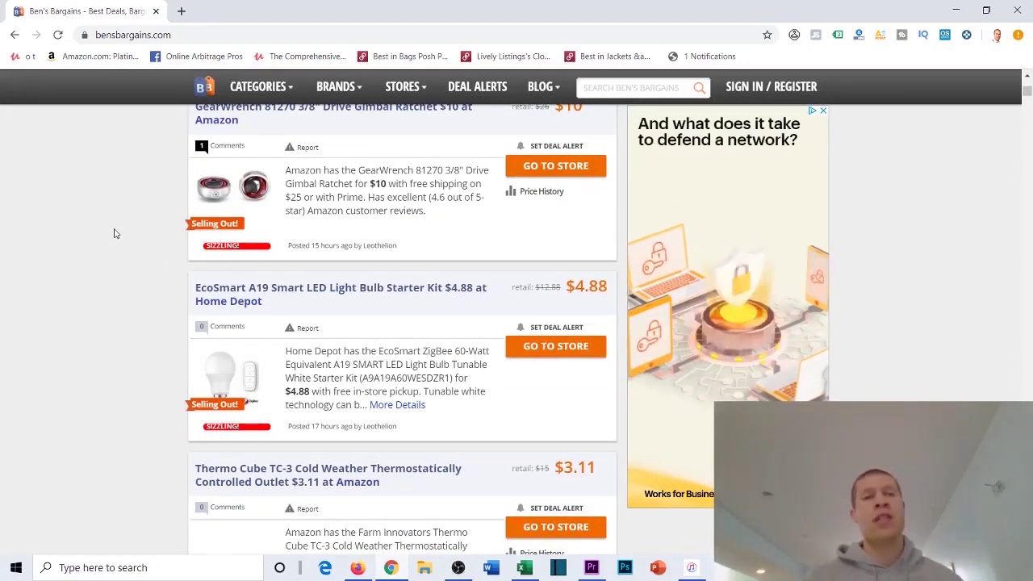
pyautogui.scroll(2, 131, 198)
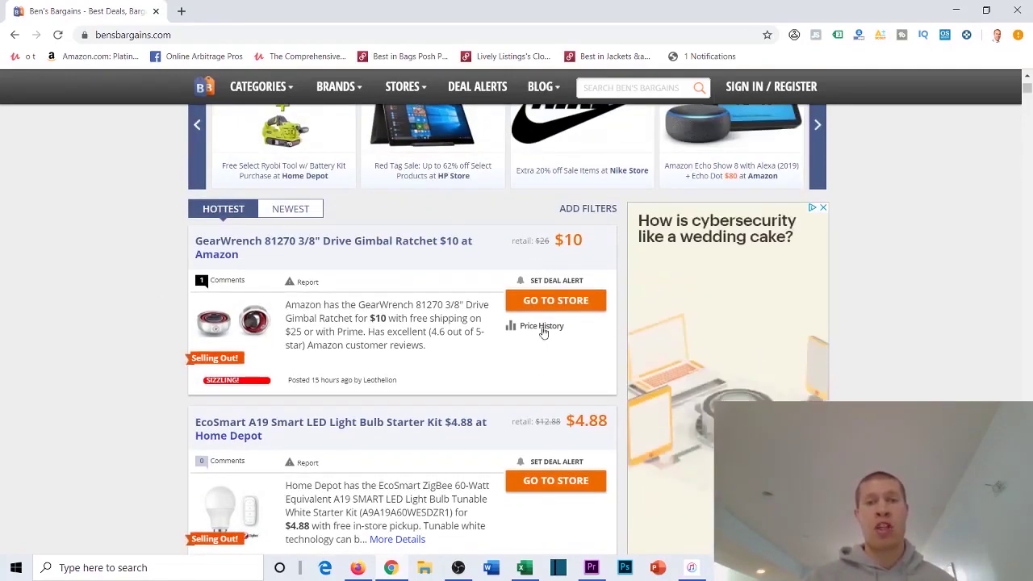
pyautogui.scroll(-3, 980, 282)
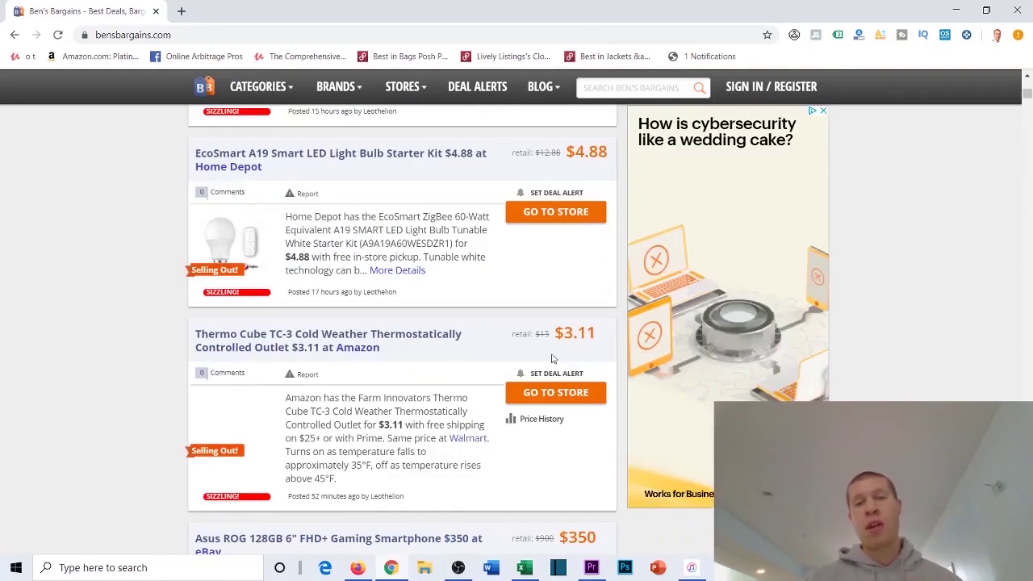
pyautogui.scroll(-2, 980, 281)
pyautogui.scroll(1, 554, 364)
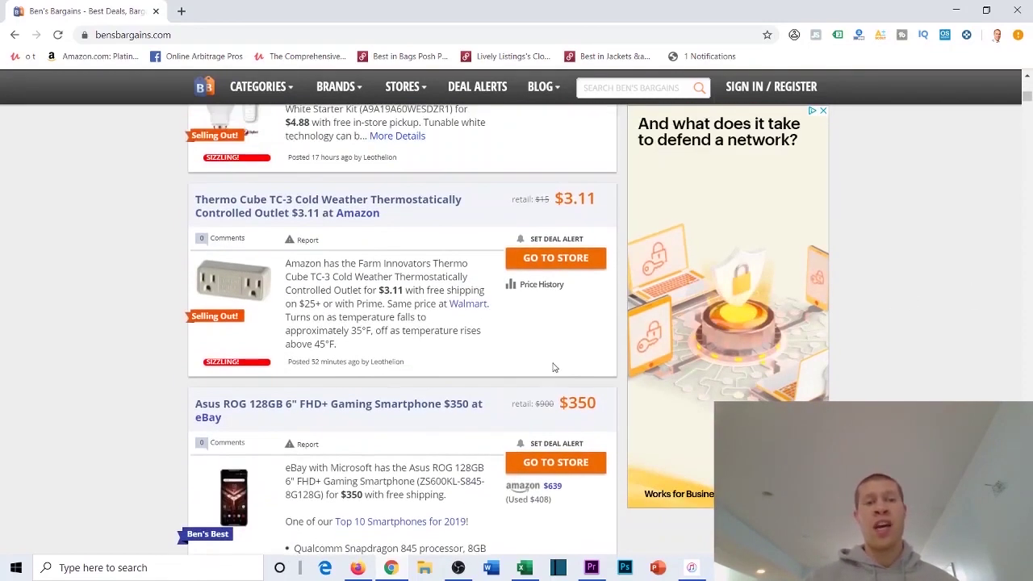
pyautogui.scroll(-1, 509, 384)
pyautogui.scroll(-1, 510, 384)
pyautogui.moveTo(515, 272); pyautogui.dragTo(593, 274)
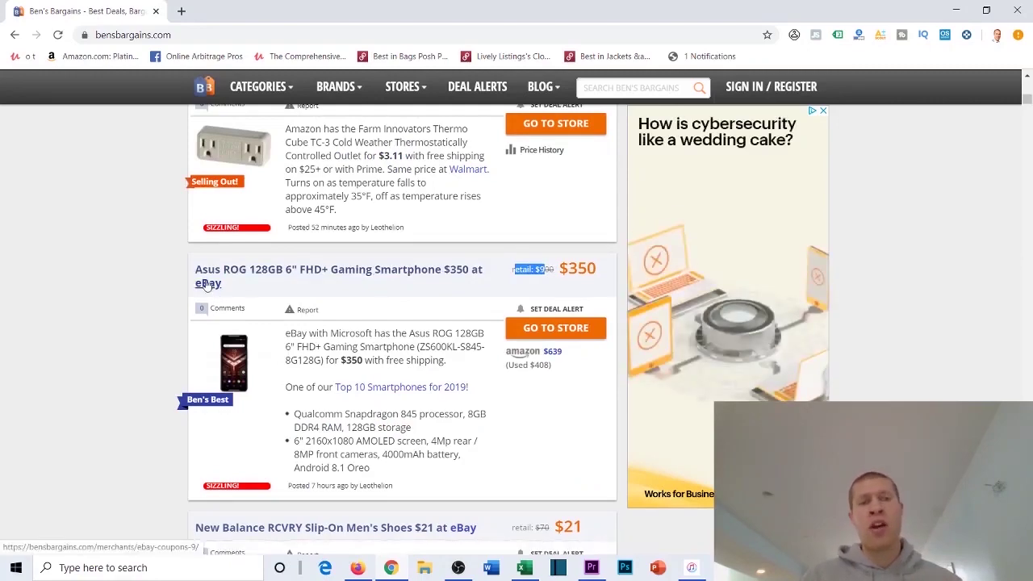
# Compare the Thermo Cube outlet and Asus ROG smartphone deals, including the Amazon comparison price
pyautogui.scroll(2, 214, 266)
pyautogui.scroll(2, 338, 211)
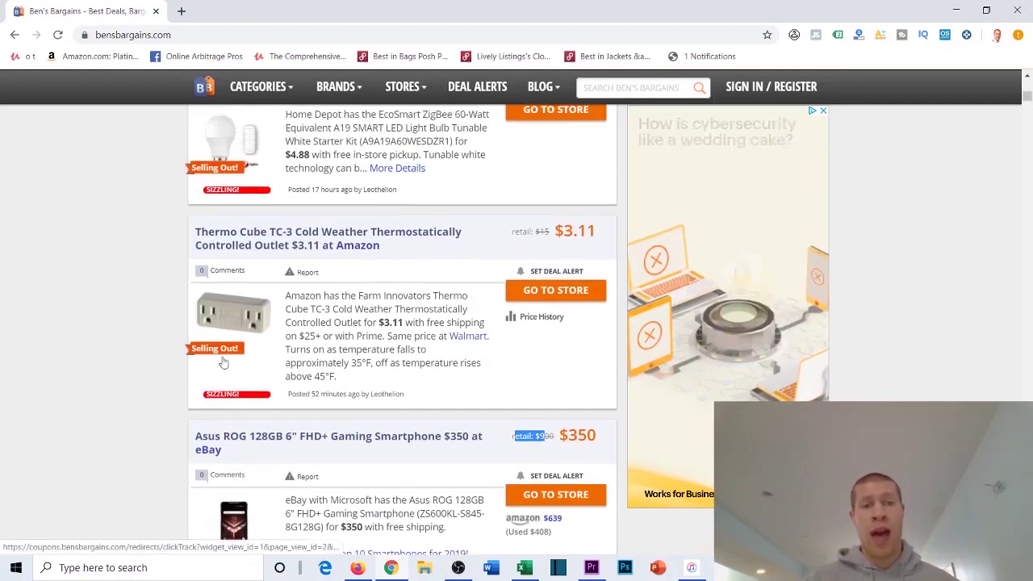
pyautogui.scroll(-2, 388, 242)
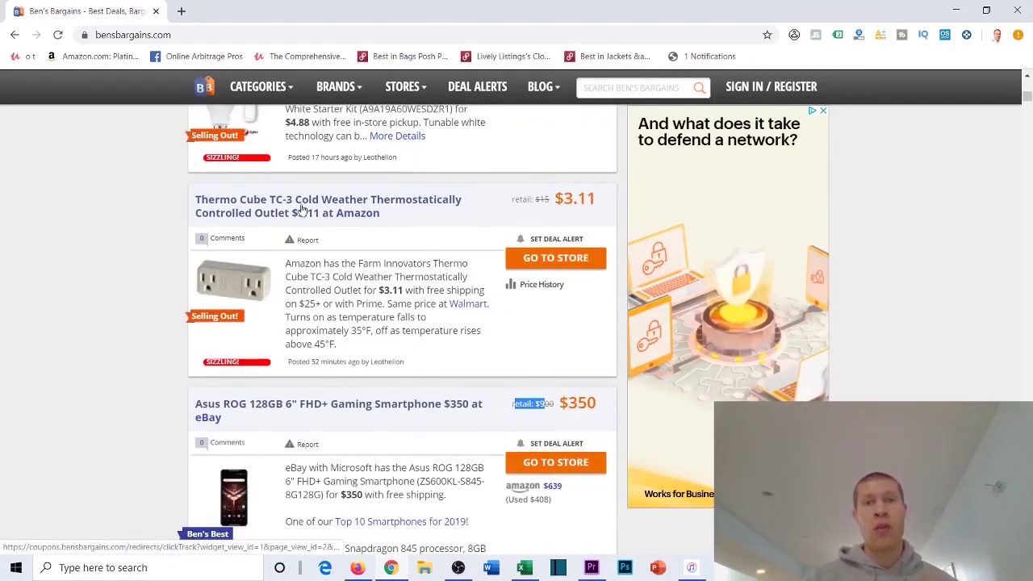
pyautogui.scroll(2, 452, 274)
pyautogui.scroll(-2, 517, 303)
pyautogui.scroll(-2, 517, 301)
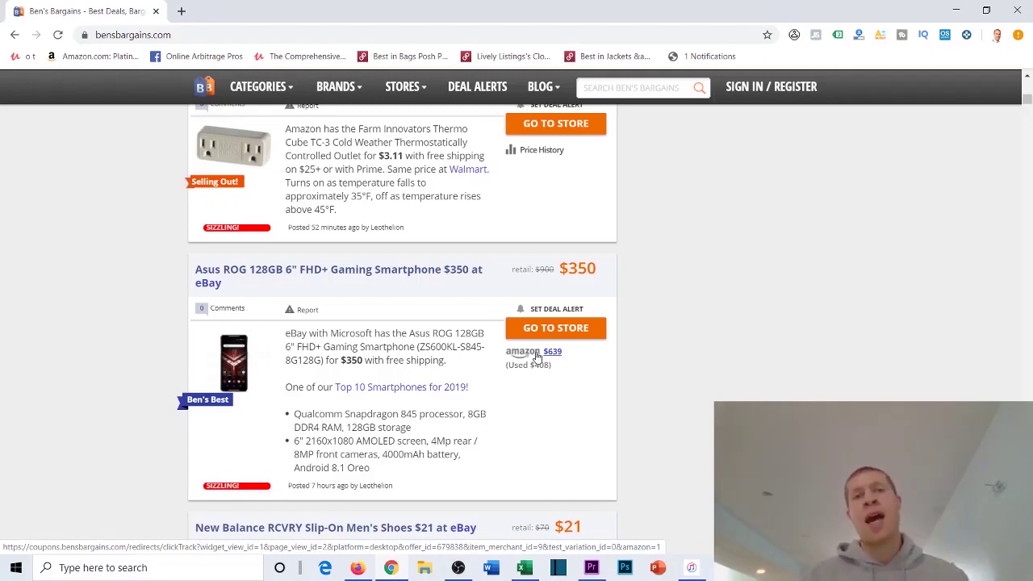
pyautogui.scroll(3, 535, 356)
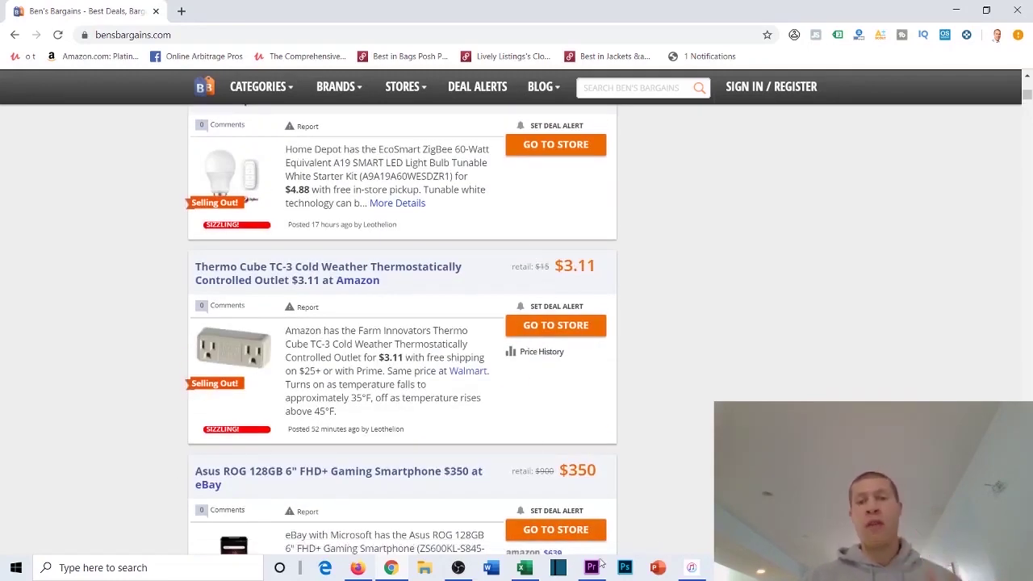
pyautogui.scroll(-1, 508, 348)
pyautogui.scroll(-3, 508, 349)
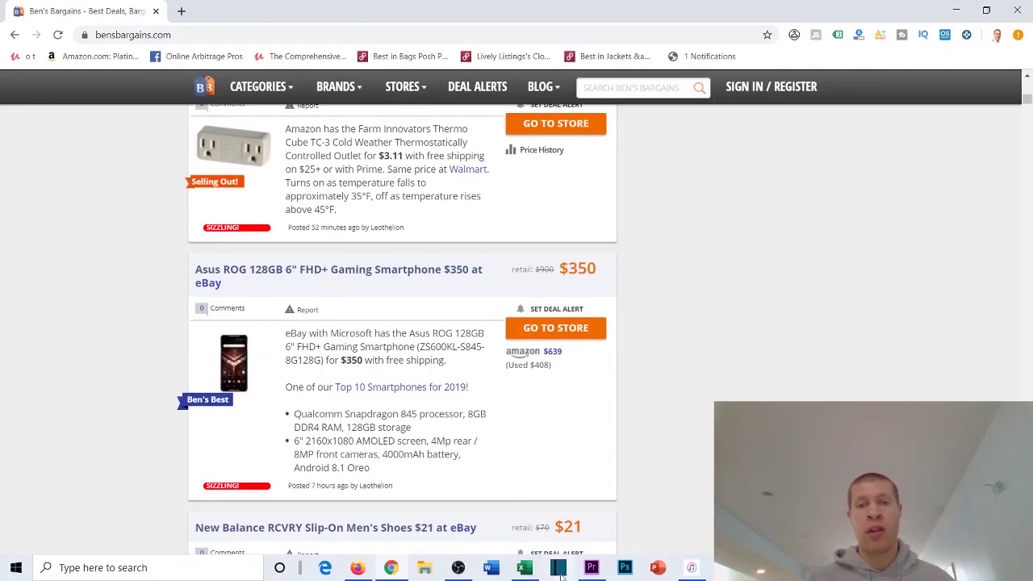
# Switch to the Arbitrage Sheet in Excel and select the first Shaq Fu: A Legend Reborn product name, cell B117
pyautogui.click(534, 567)
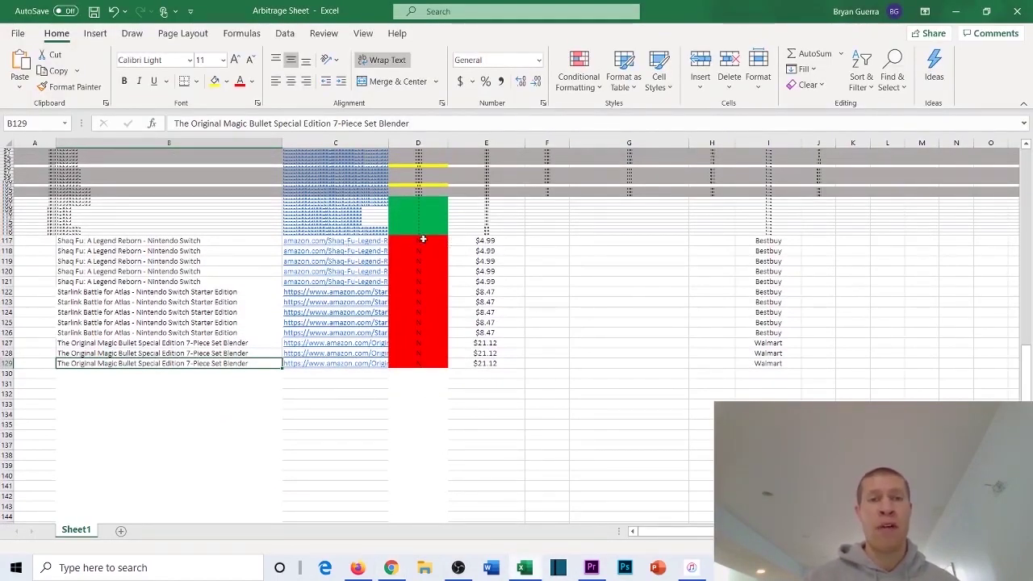
pyautogui.scroll(-1, 461, 242)
pyautogui.scroll(1, 468, 241)
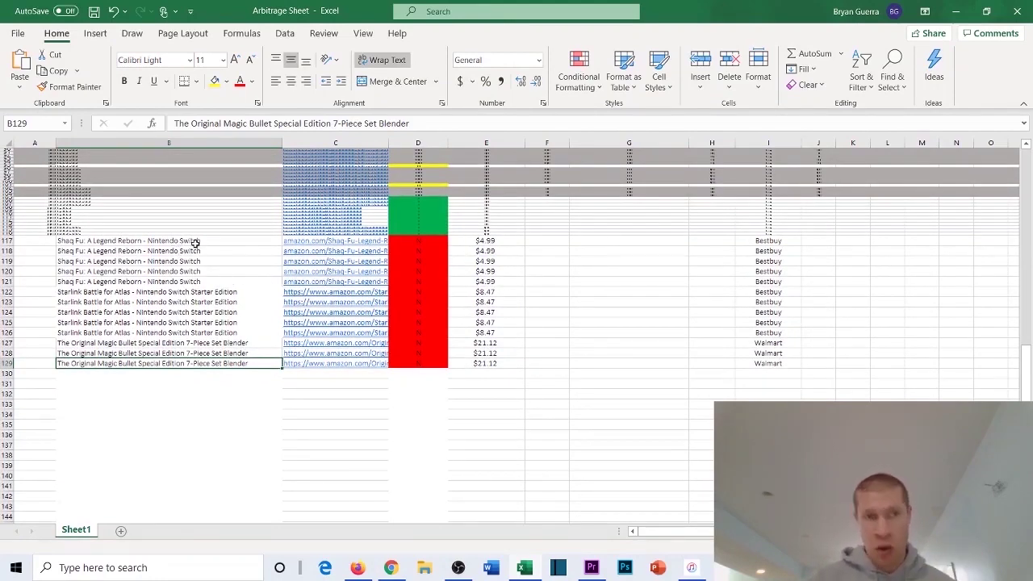
pyautogui.scroll(-1, 306, 241)
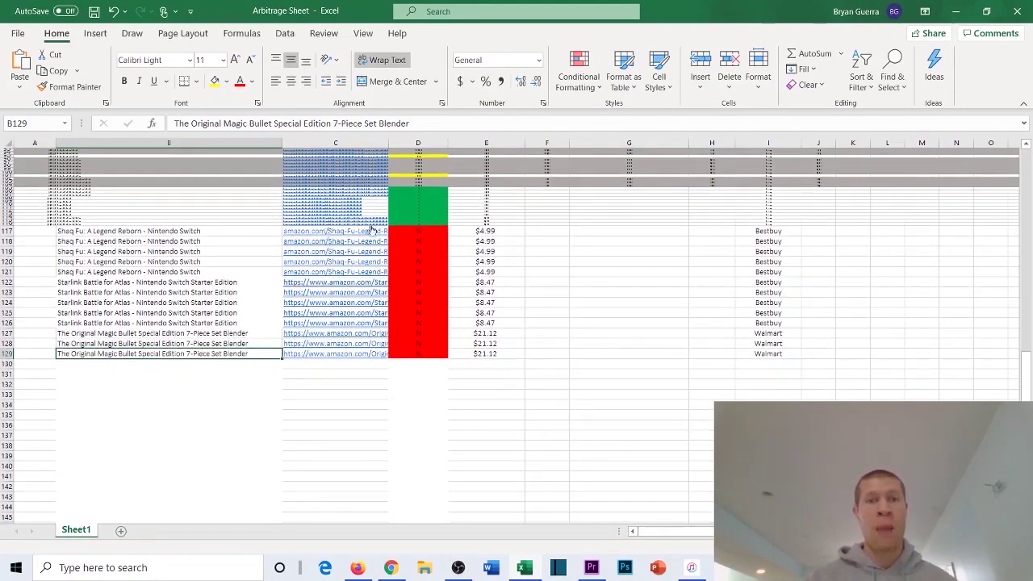
pyautogui.click(222, 231)
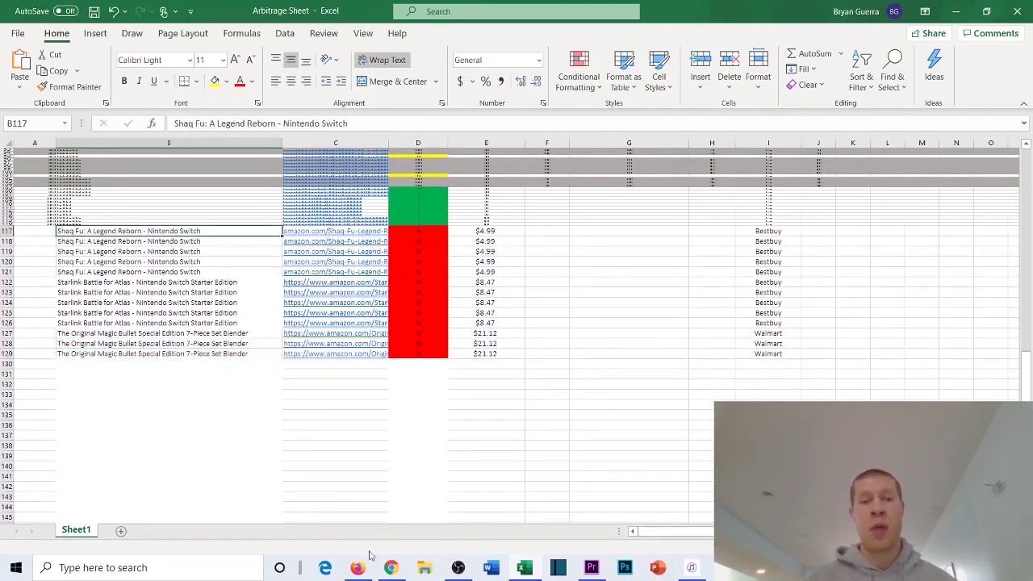
# Switch to Chrome, search Ben's Bargains for "shaq fu" and examine the deal price of the Nintendo Switch game
pyautogui.click(390, 567)
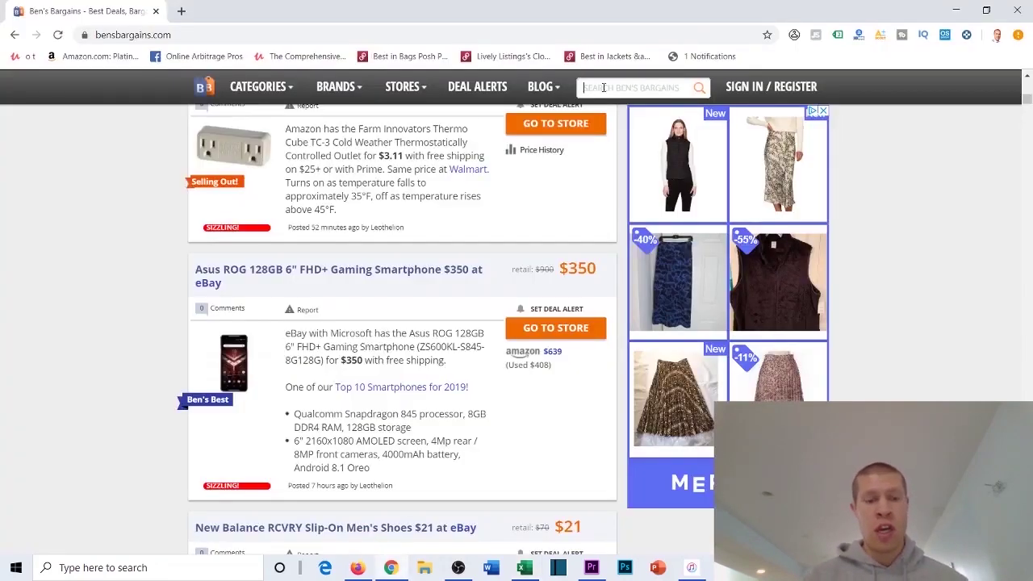
pyautogui.write('shaq fu')
pyautogui.press('Return')
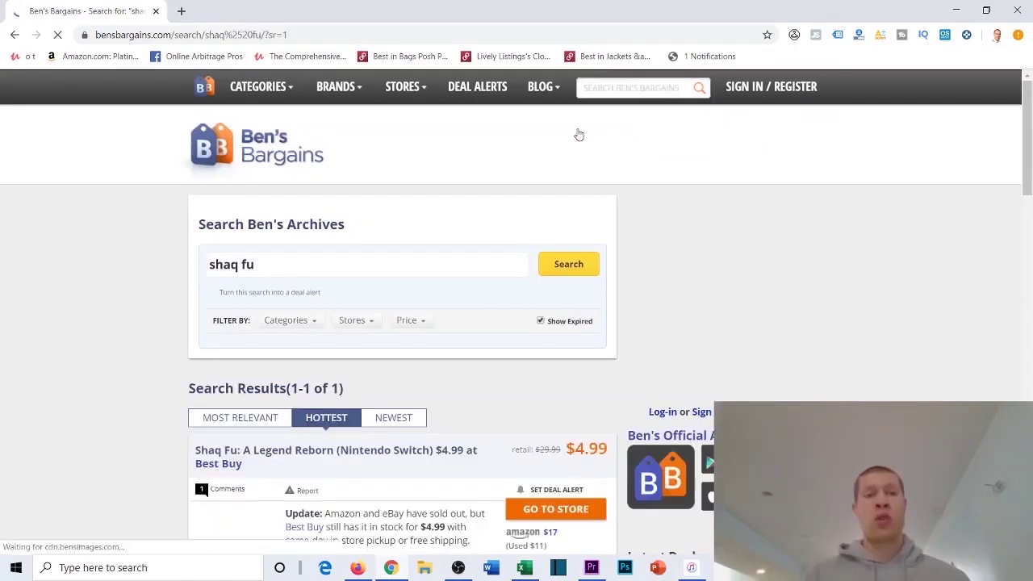
pyautogui.scroll(-3, 557, 151)
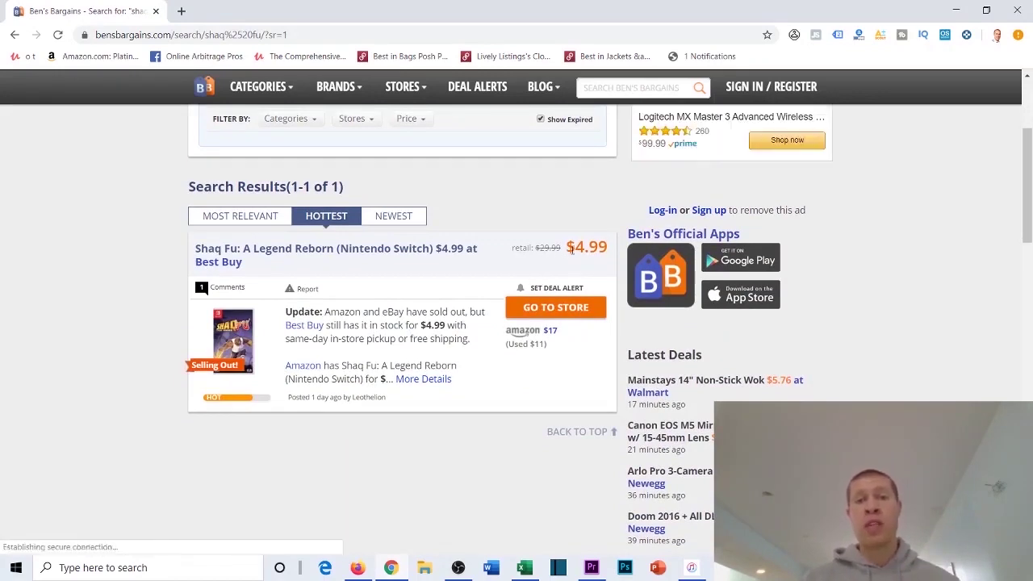
pyautogui.moveTo(566, 248); pyautogui.dragTo(606, 250)
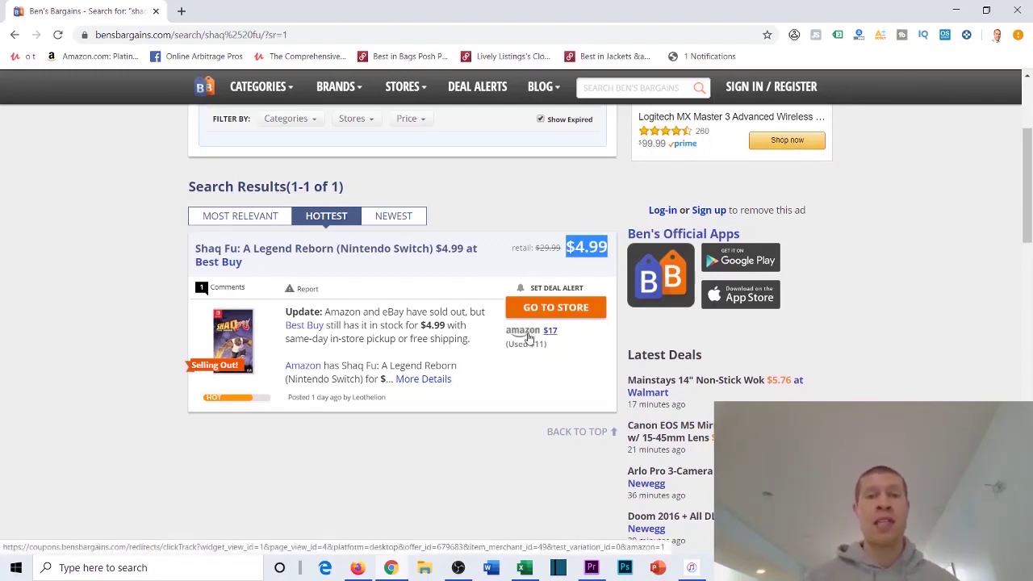
# Open the Shaq Fu deal's Amazon listing and its store page in new tabs, and bring the Amazon listing forward
pyautogui.rightClick(528, 337)
pyautogui.click(548, 342)
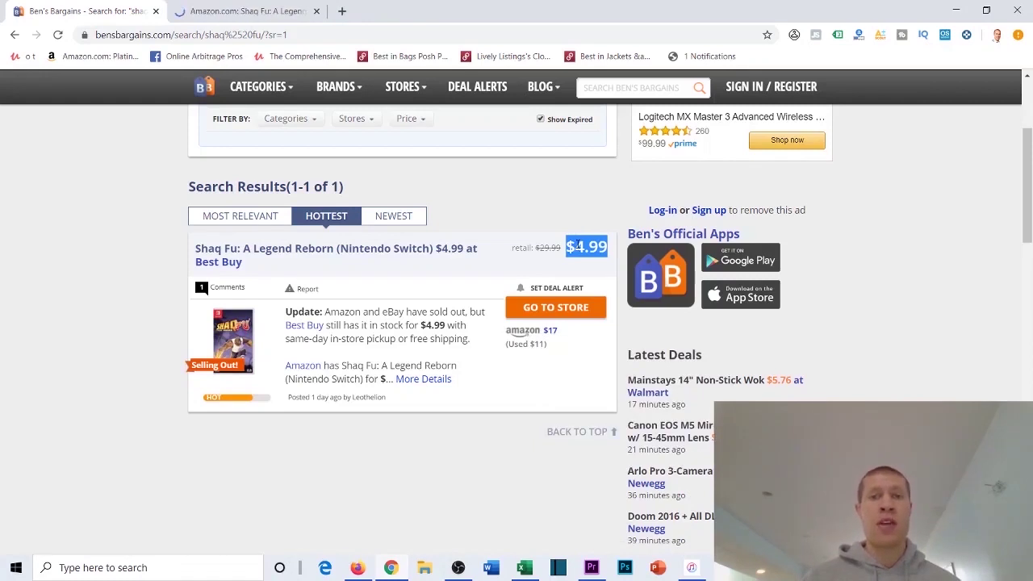
pyautogui.rightClick(532, 312)
pyautogui.click(561, 320)
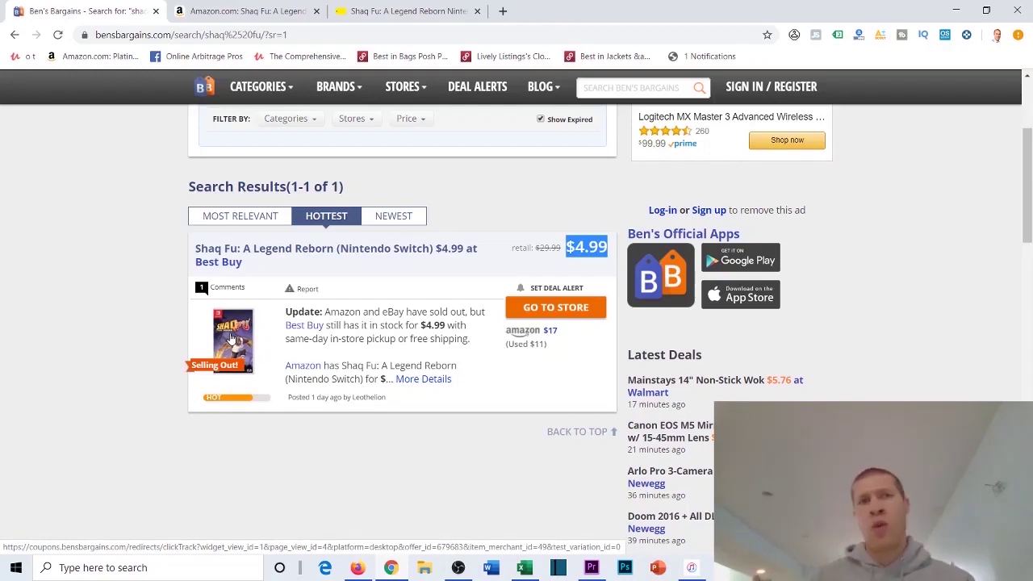
pyautogui.click(147, 293)
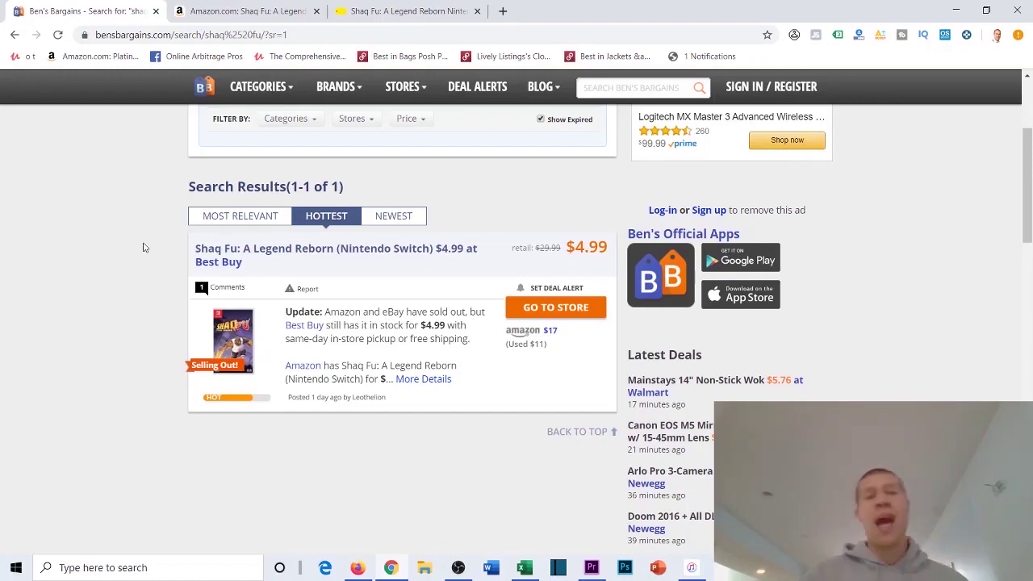
pyautogui.hotkey('ctrl', 'Tab')
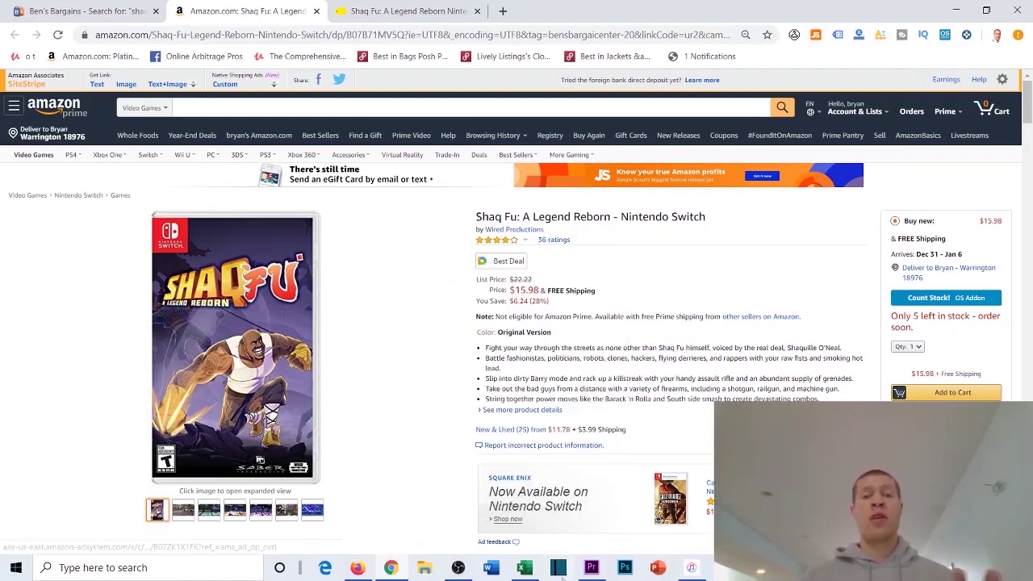
# Switch to the Arbitrage Sheet in Excel and review the purchase rows, selecting the Shaq Fu store entry in cell I117
pyautogui.moveTo(517, 571)
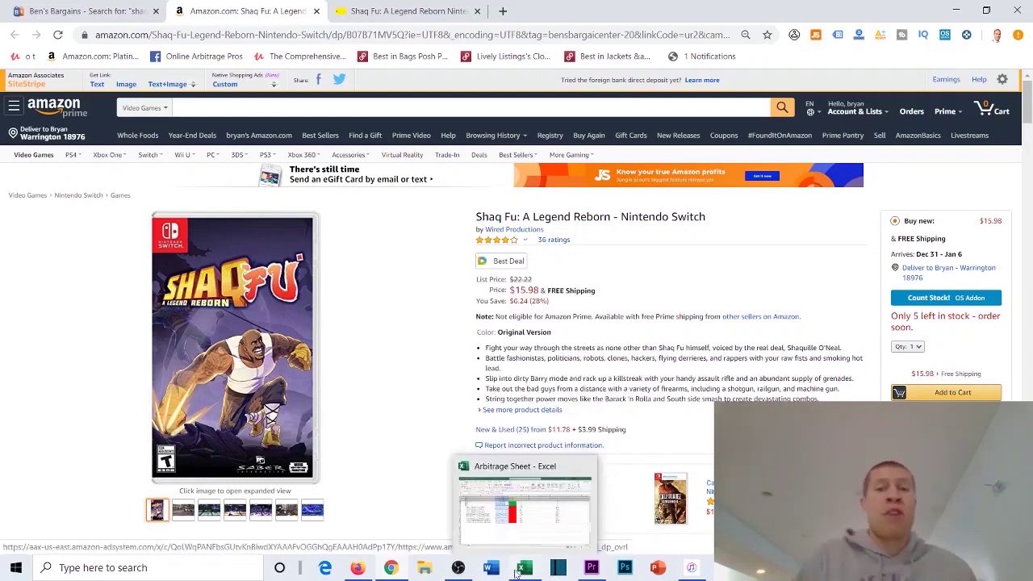
pyautogui.click(518, 571)
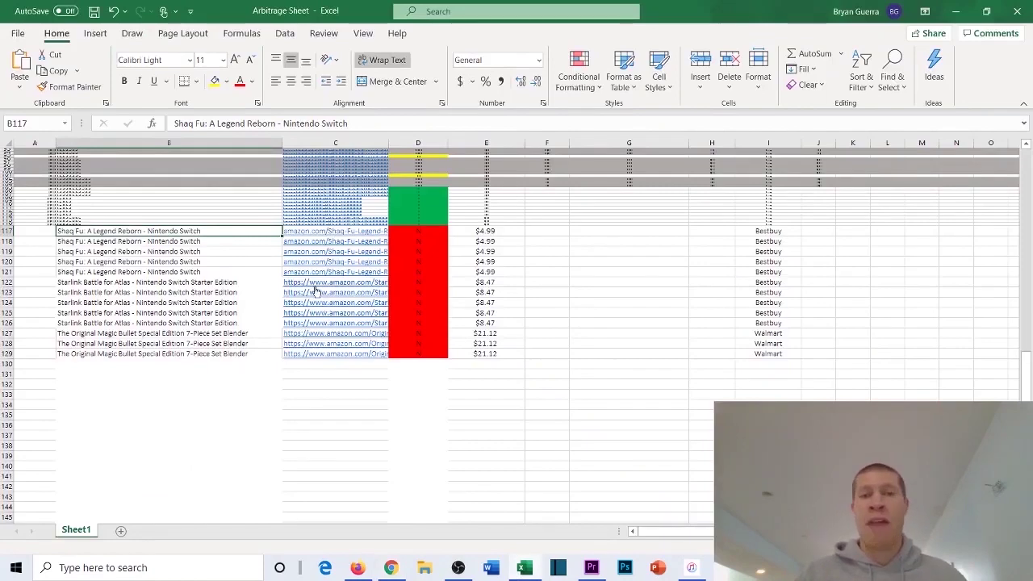
pyautogui.scroll(5, 423, 305)
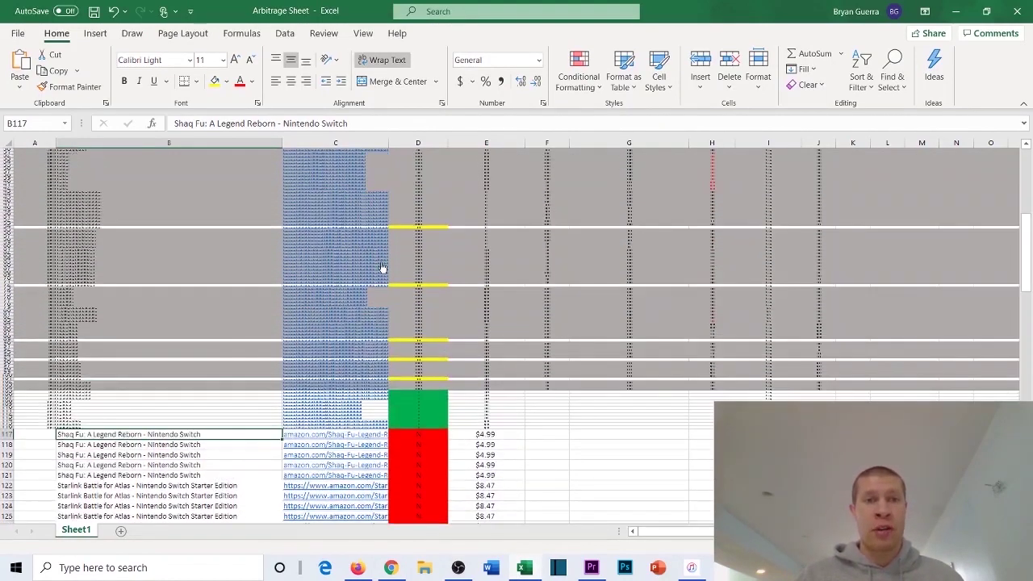
pyautogui.scroll(-5, 385, 295)
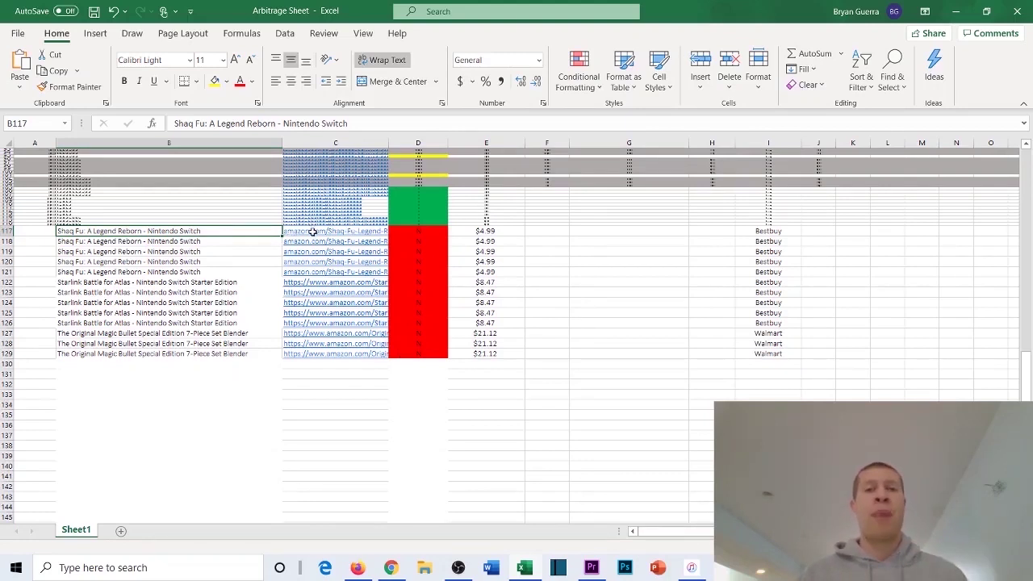
pyautogui.click(750, 234)
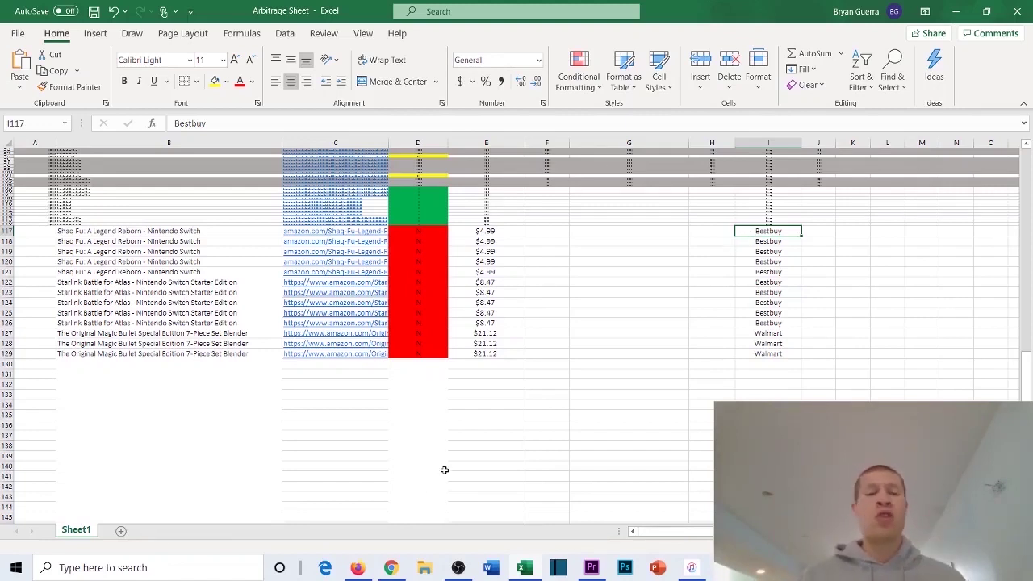
# Switch to Chrome and compare the Shaq Fu game's price on its Best Buy page with its Amazon listing
pyautogui.click(391, 567)
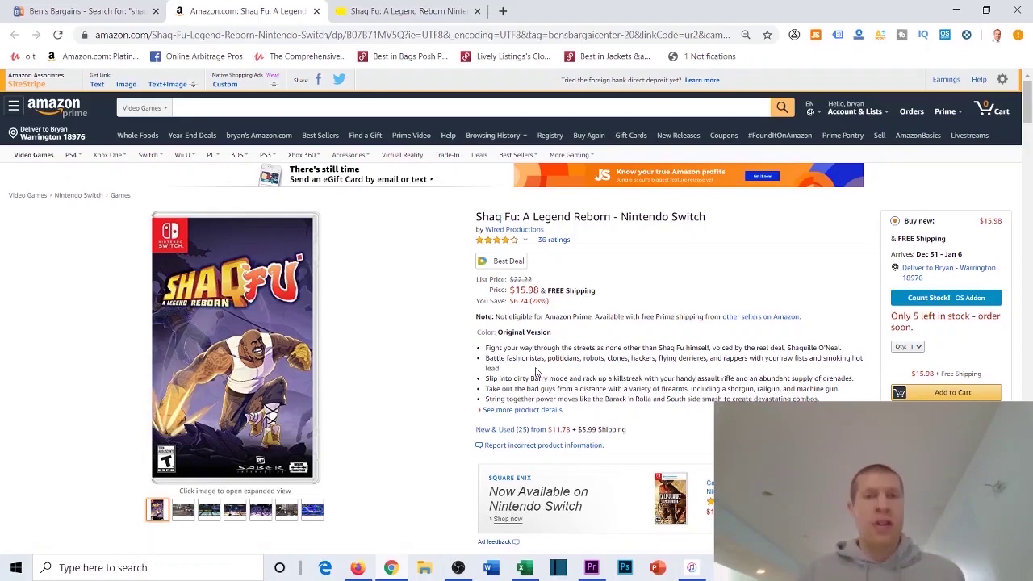
pyautogui.click(410, 11)
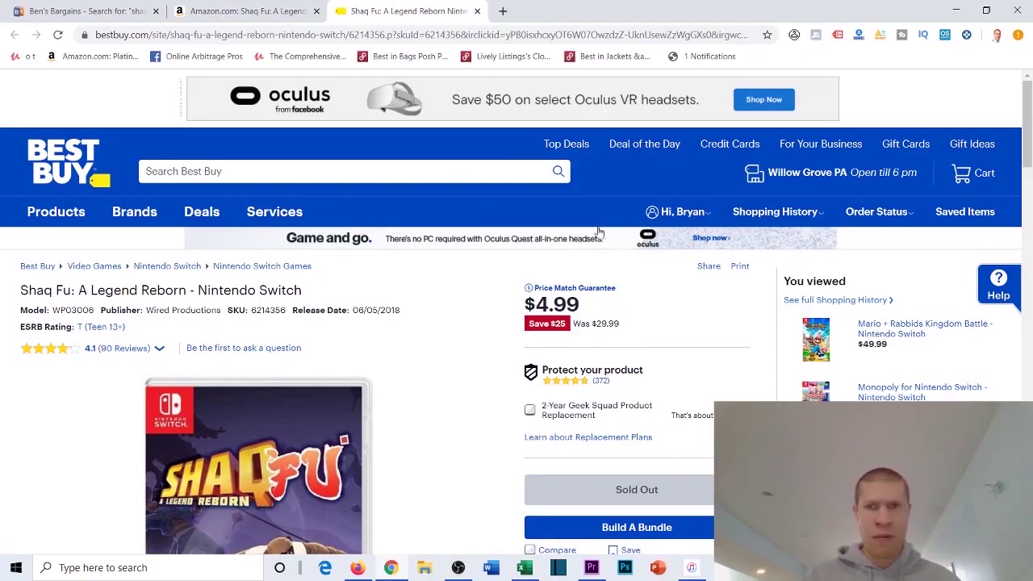
pyautogui.click(268, 4)
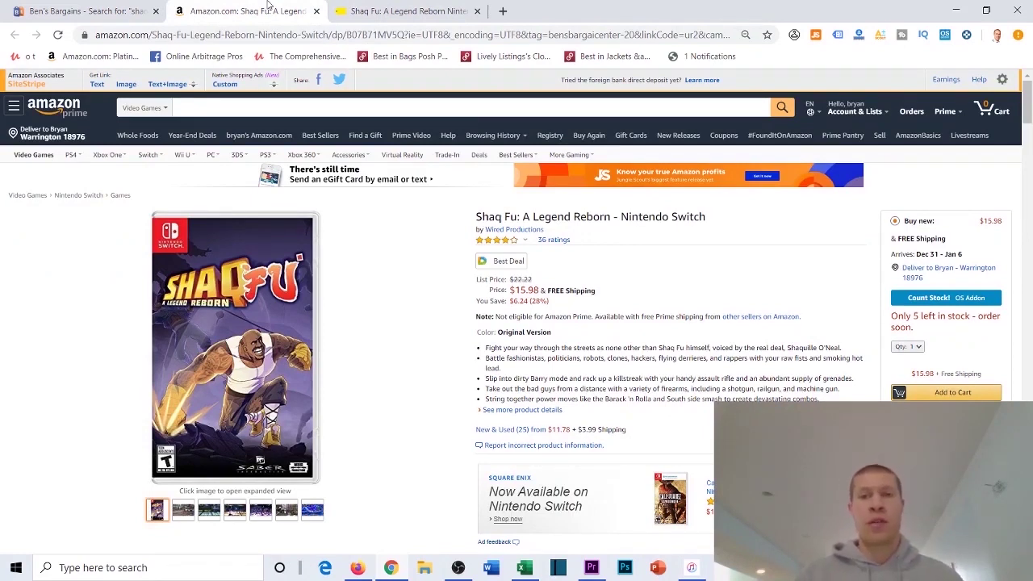
pyautogui.moveTo(511, 291); pyautogui.dragTo(535, 290)
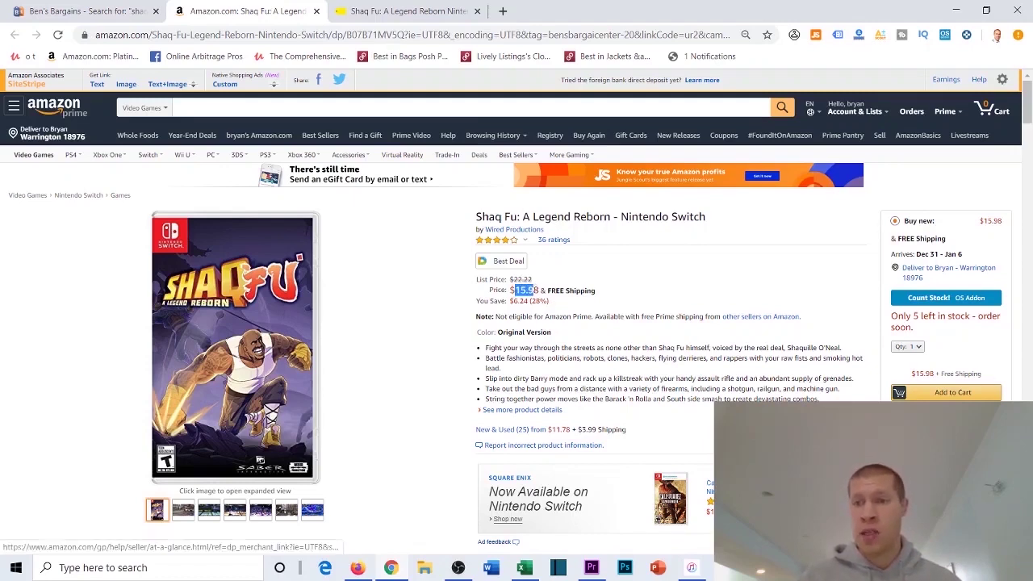
pyautogui.scroll(-2, 524, 306)
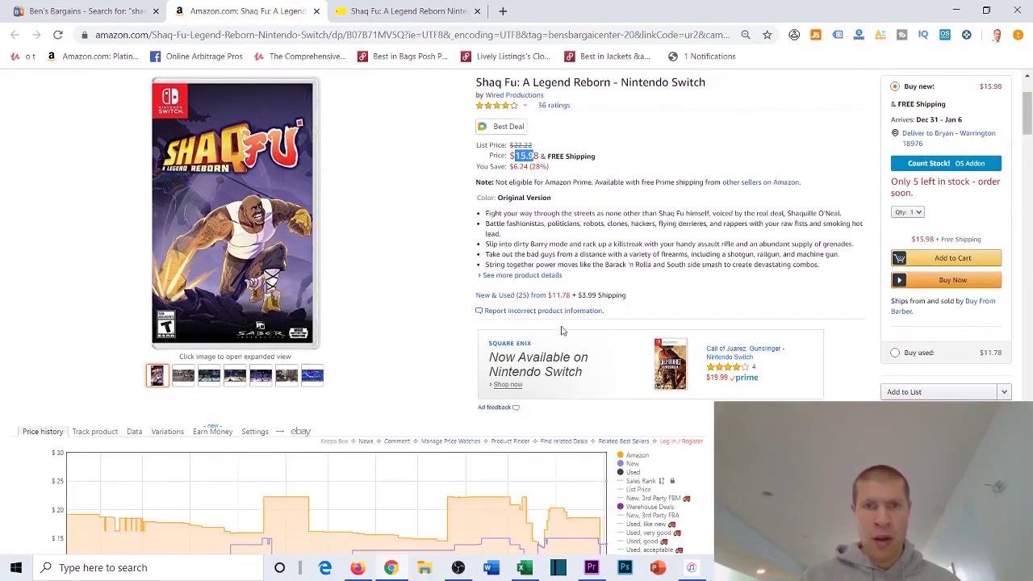
pyautogui.click(345, 10)
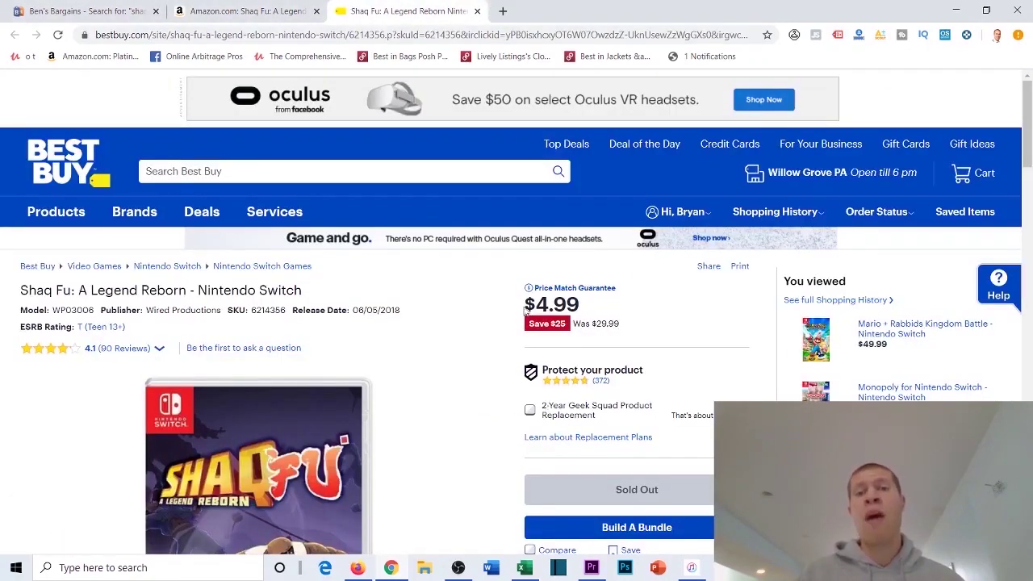
# Examine the Shaq Fu game's price and availability on its Best Buy page, checking them against the purchase rows in the Excel sheet
pyautogui.moveTo(524, 310); pyautogui.dragTo(604, 316)
pyautogui.click(605, 317)
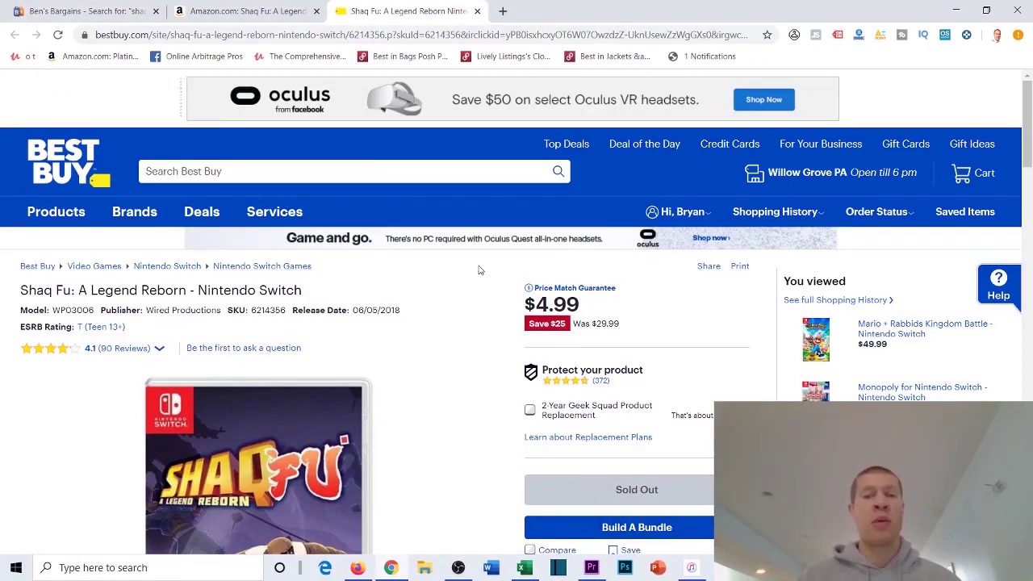
pyautogui.scroll(-2, 484, 273)
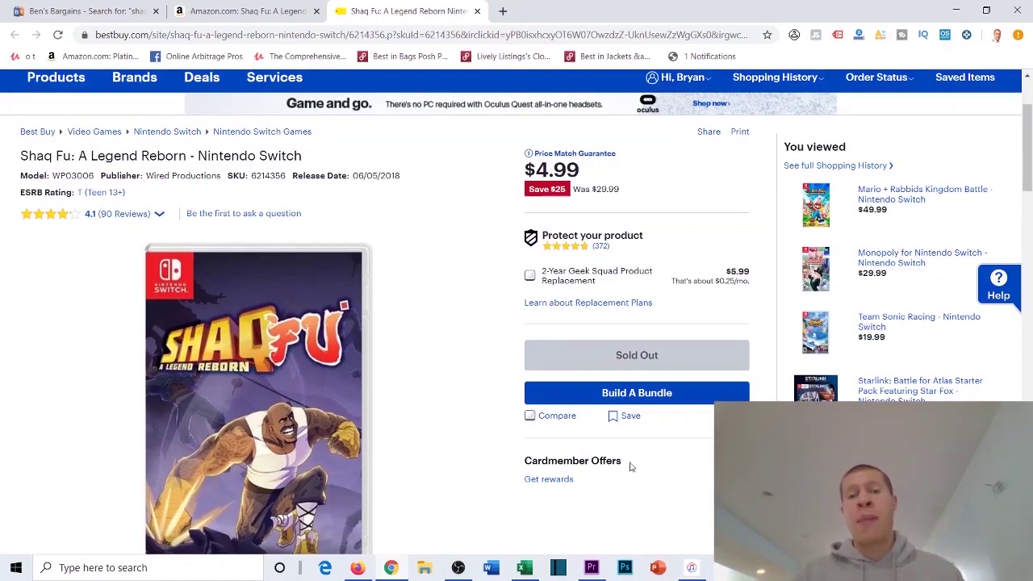
pyautogui.click(525, 568)
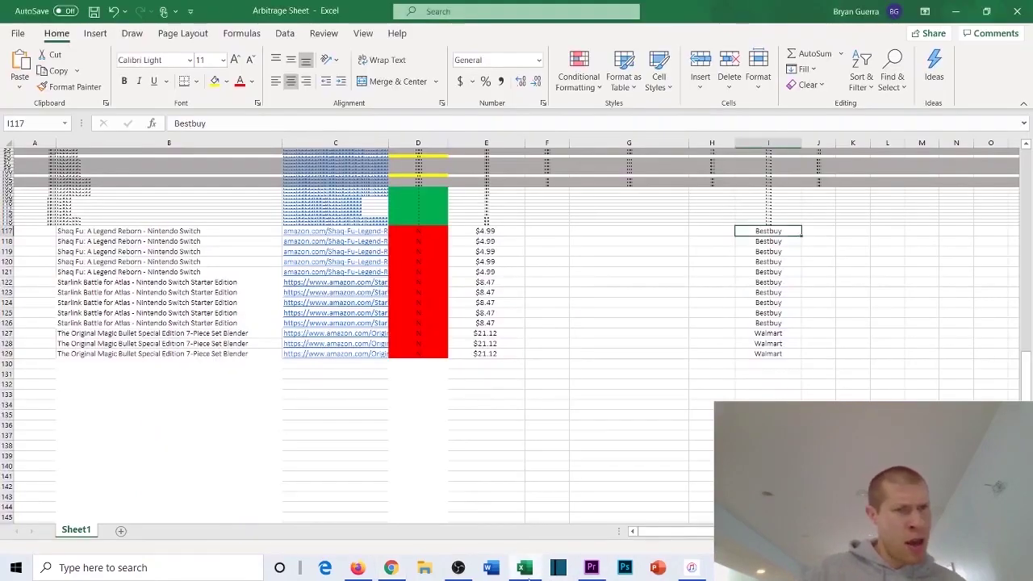
pyautogui.click(526, 569)
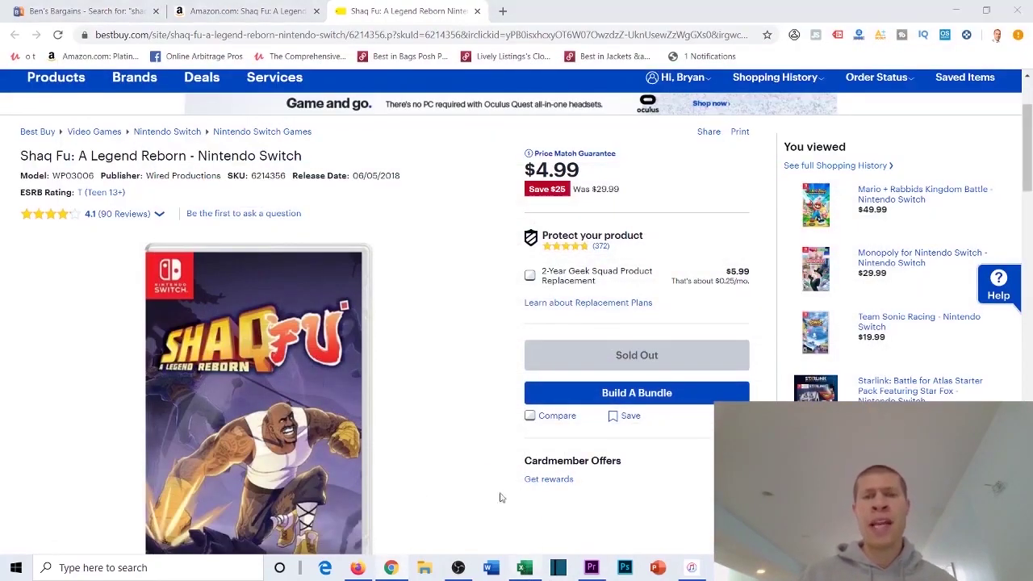
pyautogui.hotkey('alt', 'Tab')
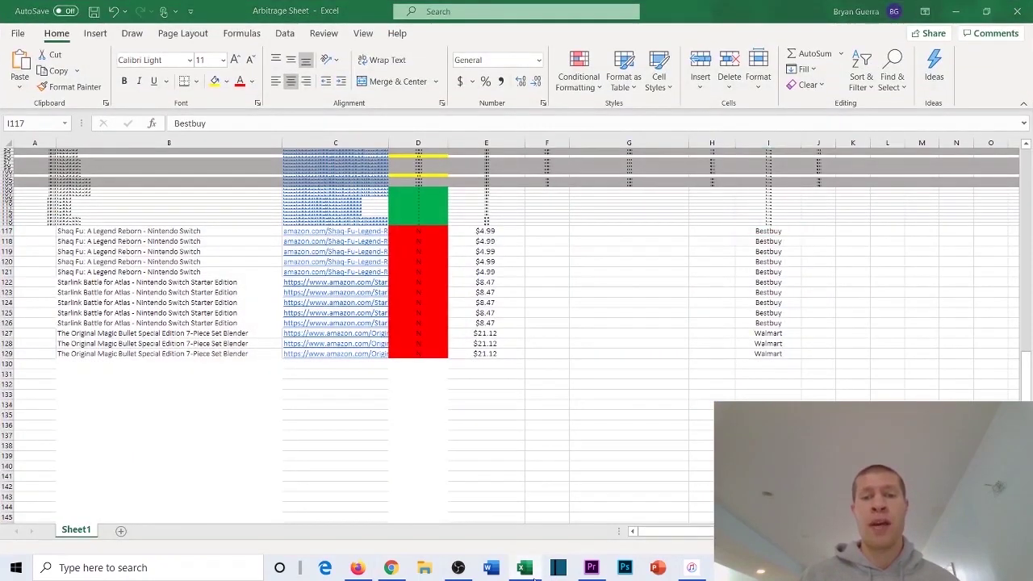
pyautogui.hotkey('alt', 'Tab')
pyautogui.scroll(2, 655, 204)
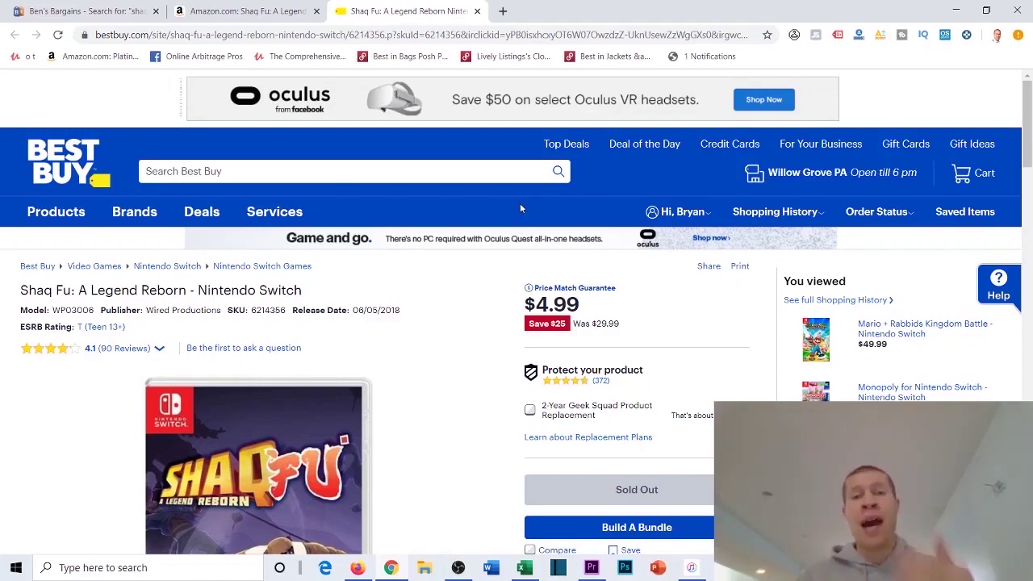
pyautogui.scroll(-2, 271, 417)
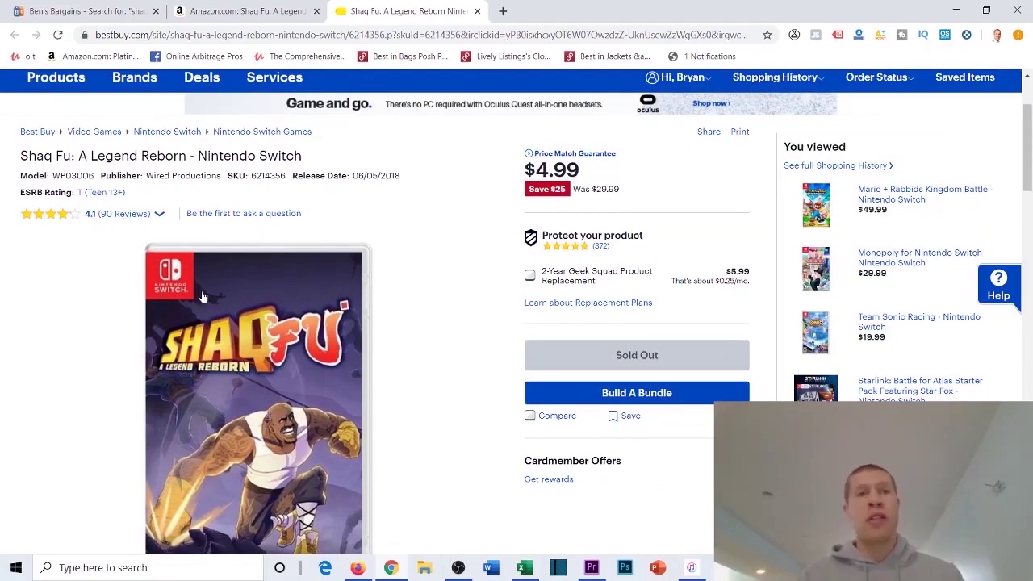
# Open the AMZScout FBA calculator on the Shaq Fu Amazon listing and set the product cost to 4.99 from cell E117 in Excel
pyautogui.click(236, 11)
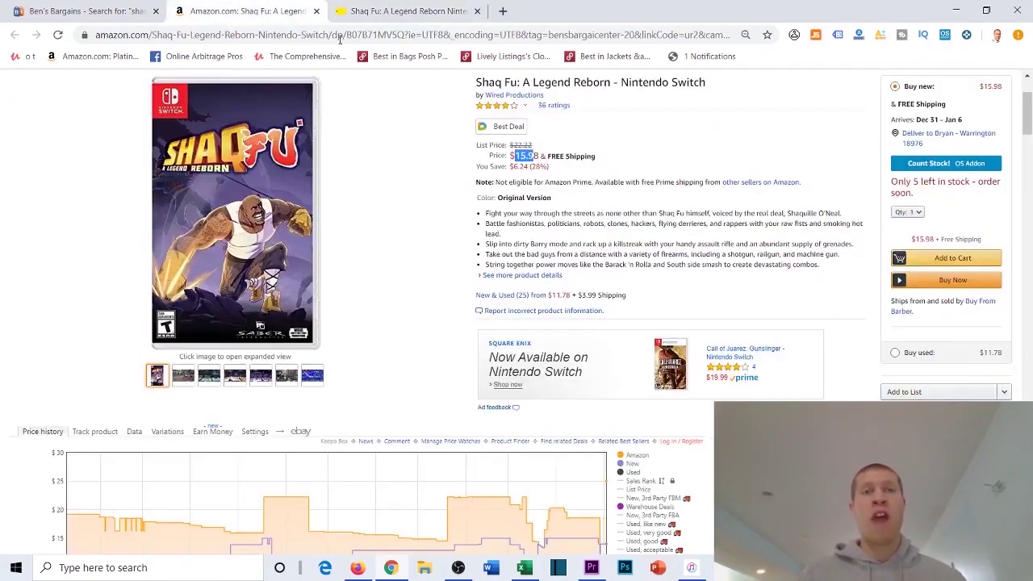
pyautogui.click(882, 36)
pyautogui.click(830, 61)
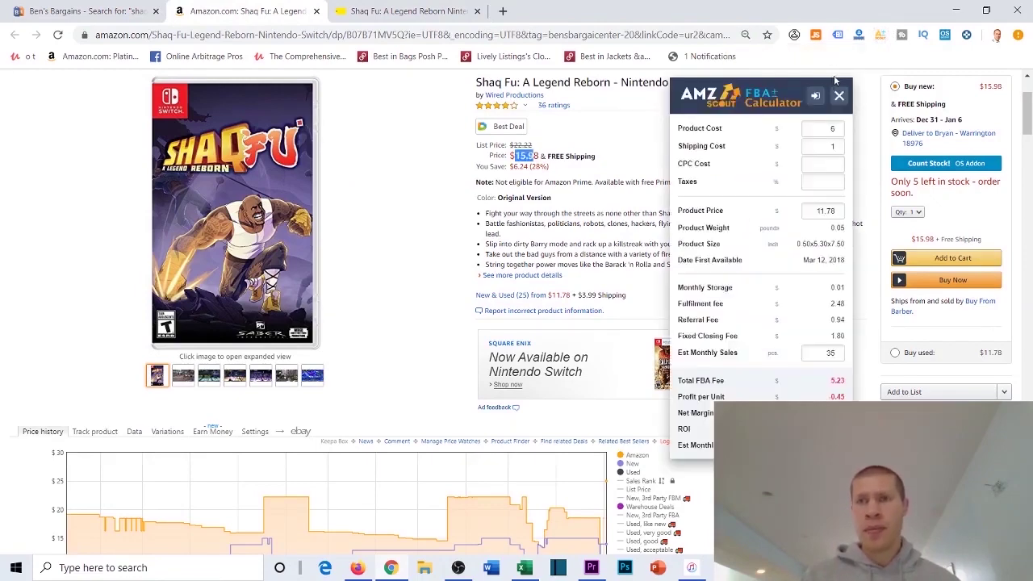
pyautogui.click(827, 129)
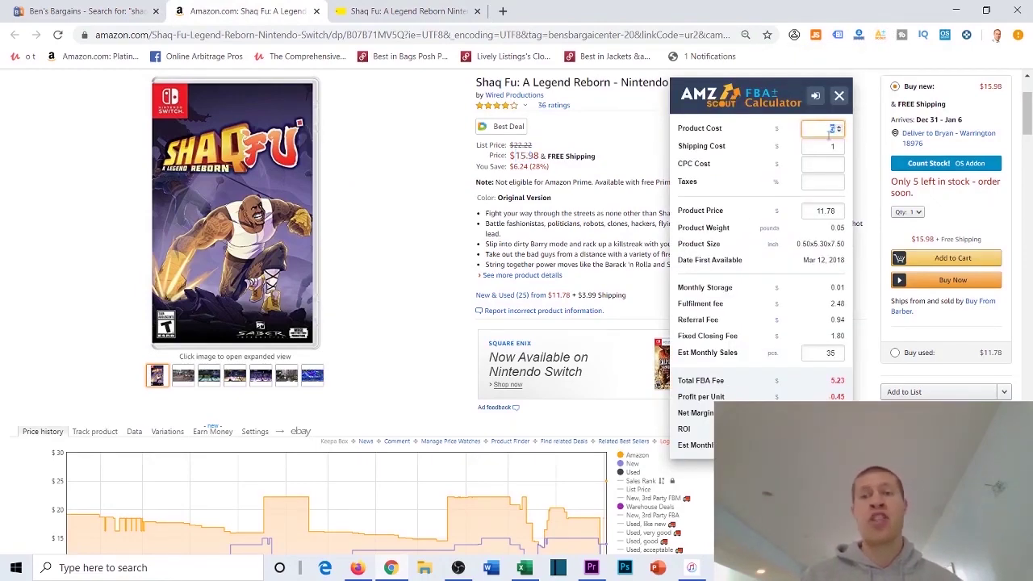
pyautogui.click(524, 567)
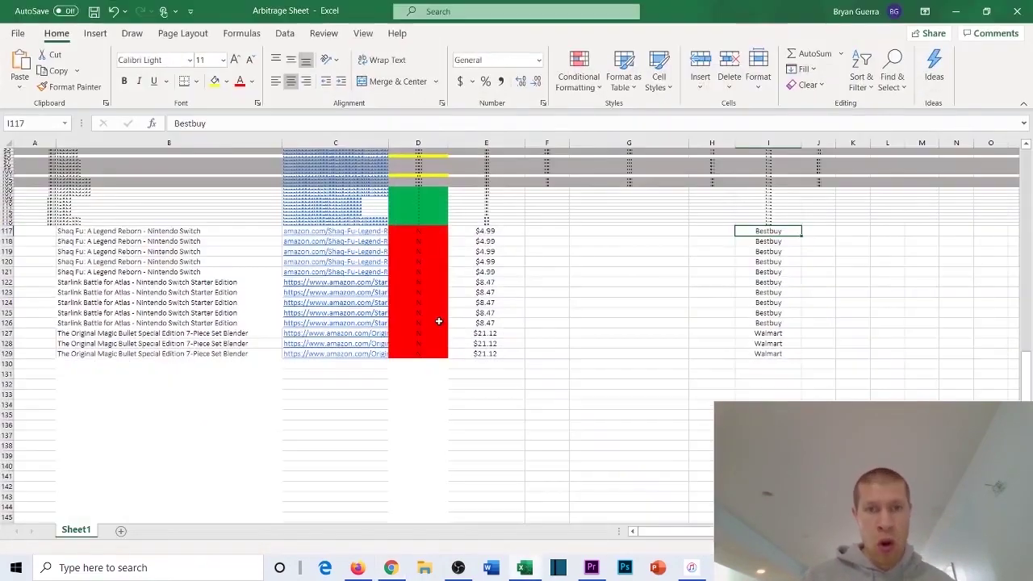
pyautogui.click(469, 232)
pyautogui.click(956, 11)
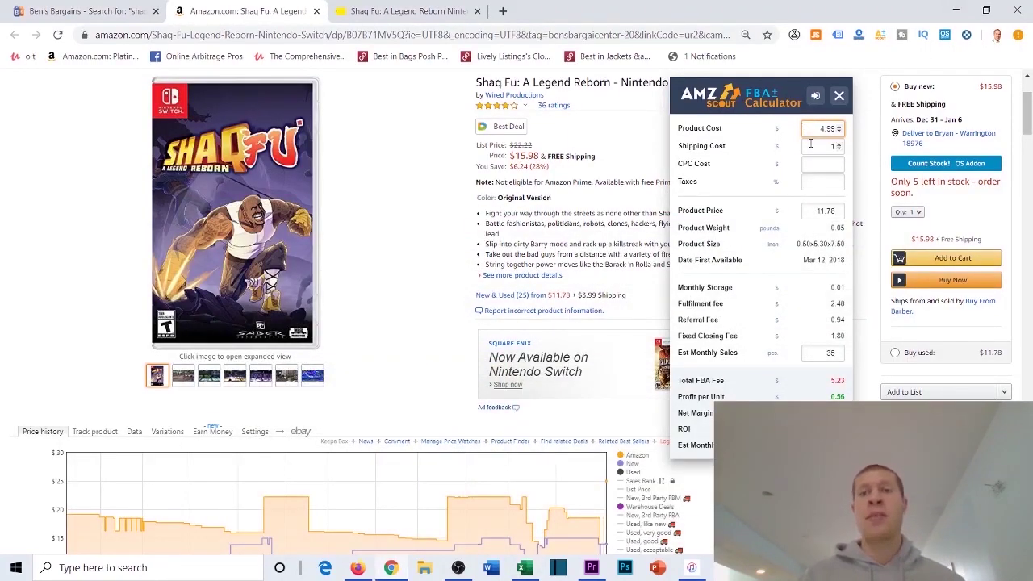
# Set the product price in the FBA calculator to 15.98 and examine the profit per unit
pyautogui.click(812, 145)
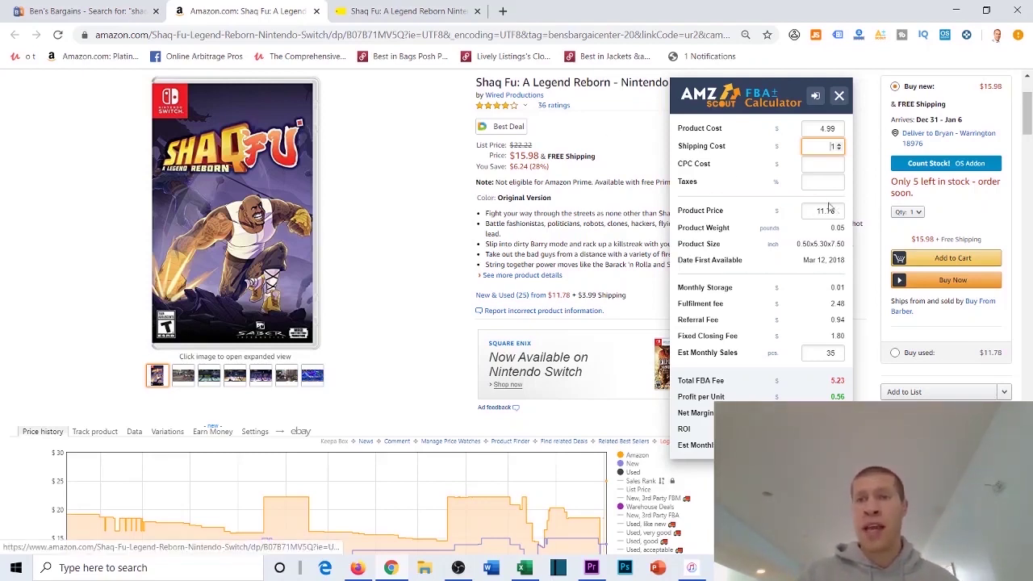
pyautogui.press('Tab')
pyautogui.press('Tab')
pyautogui.press('Tab')
pyautogui.write('15.9')
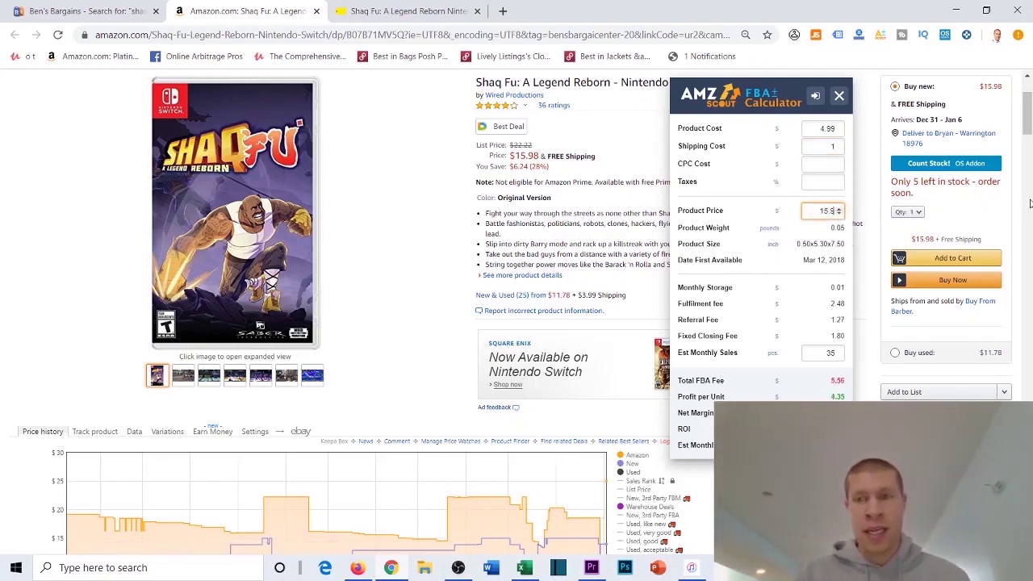
pyautogui.write('8')
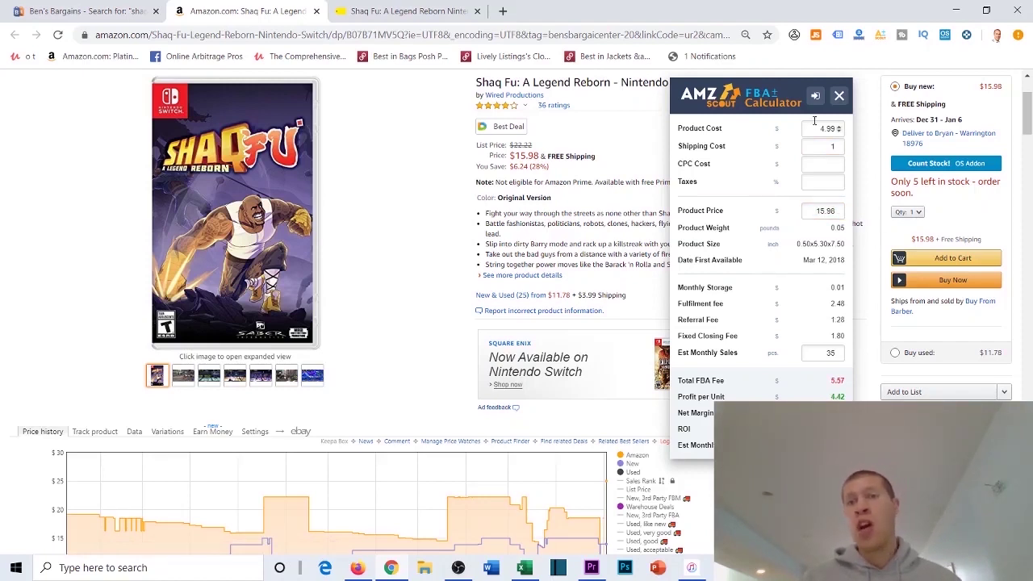
pyautogui.moveTo(815, 128); pyautogui.dragTo(839, 131)
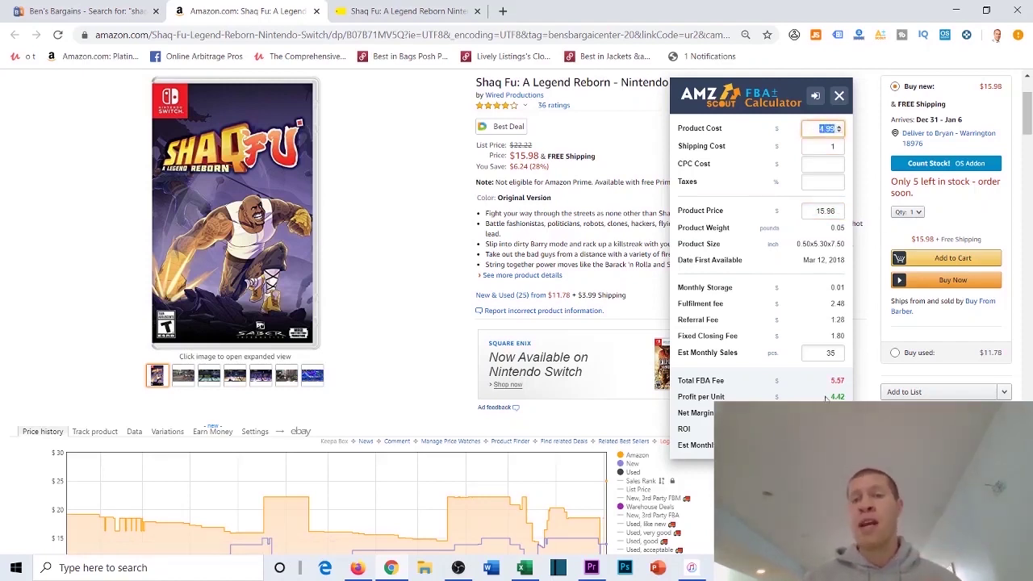
pyautogui.moveTo(825, 398); pyautogui.dragTo(849, 400)
pyautogui.click(793, 391)
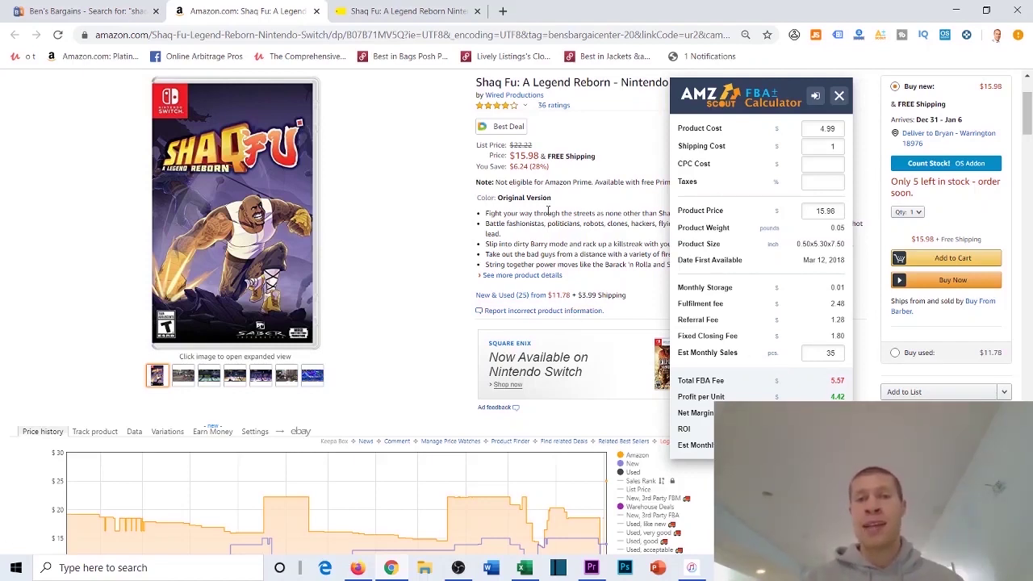
# Revisit the Shaq Fu deal pages and close the game's Best Buy and Amazon tabs, leaving the Ben's Bargains results open
pyautogui.click(66, 13)
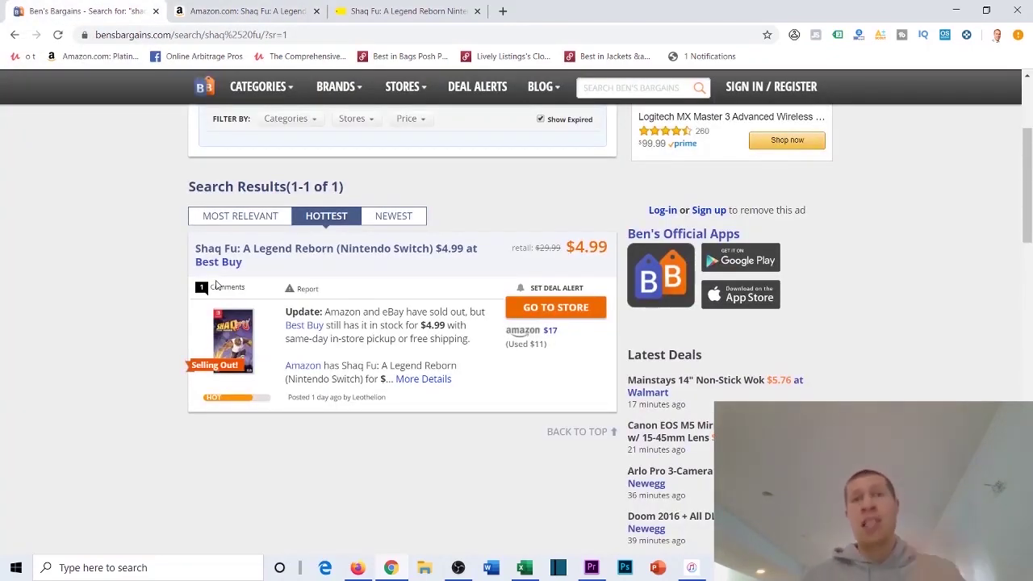
pyautogui.click(347, 10)
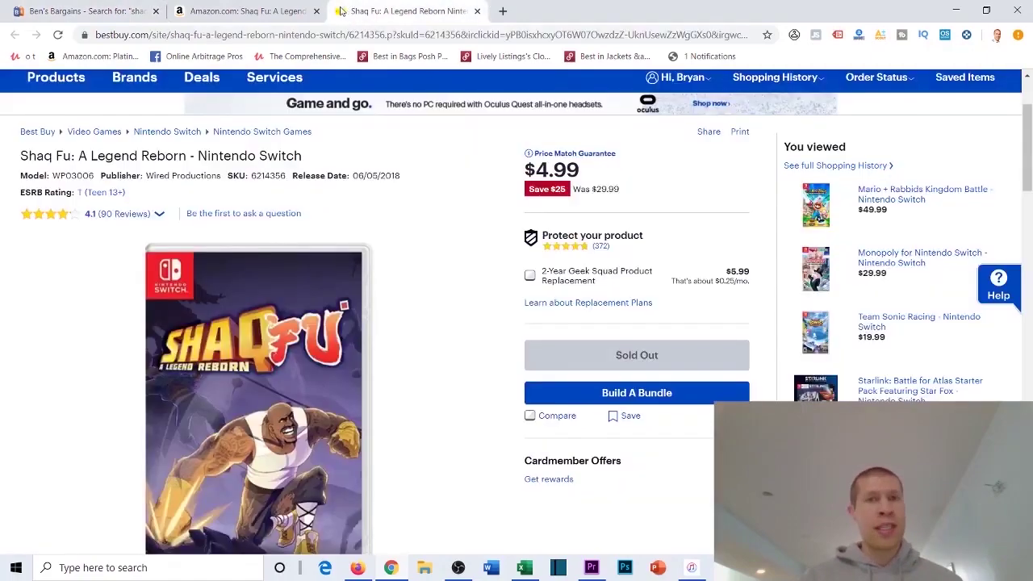
pyautogui.click(275, 12)
pyautogui.click(476, 10)
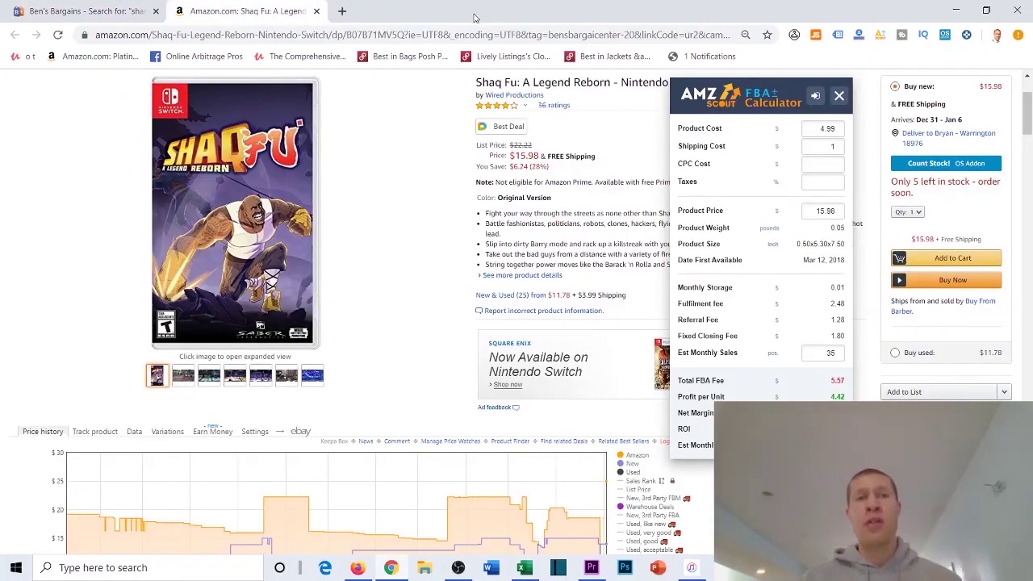
pyautogui.click(316, 11)
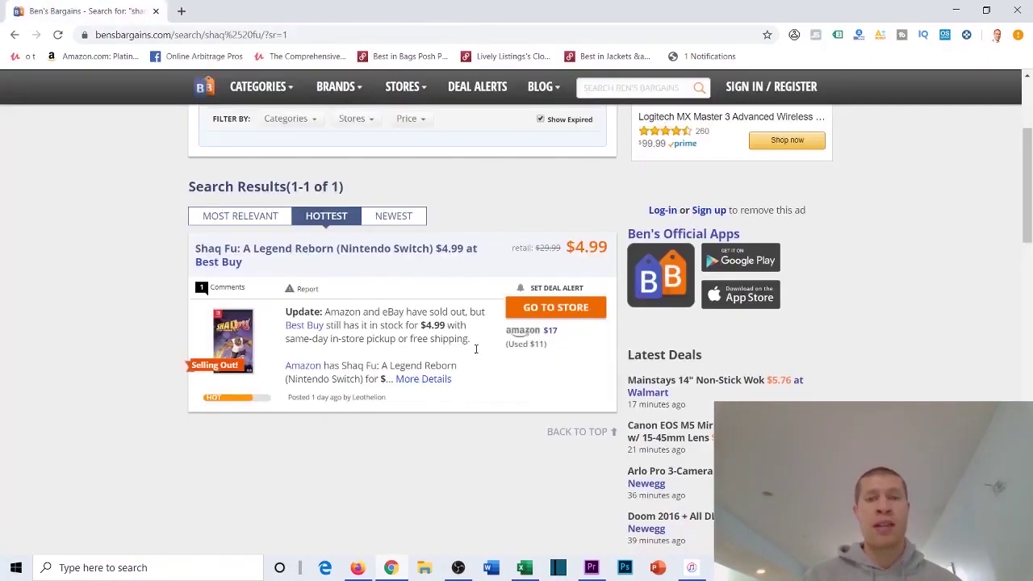
# Switch to Excel to check the Starlink purchase rows, and return to Chrome to search Ben's Bargains for "starlink"
pyautogui.click(533, 569)
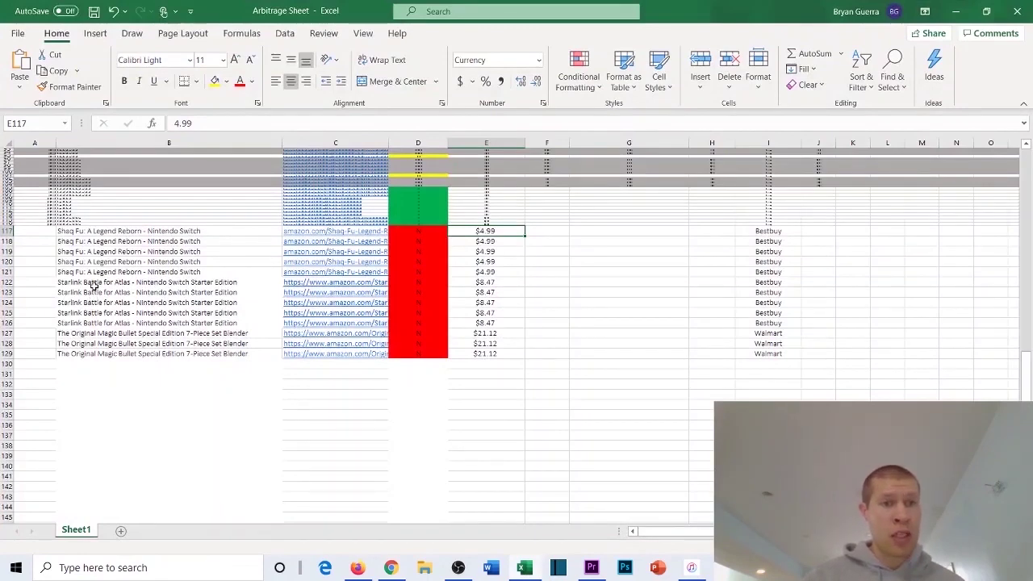
pyautogui.click(94, 286)
pyautogui.click(391, 567)
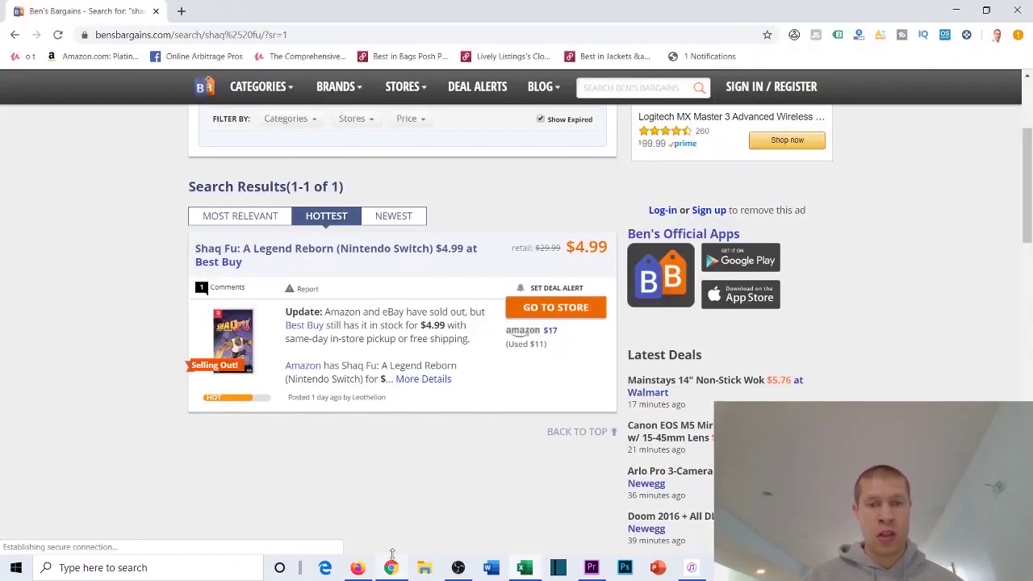
pyautogui.click(623, 89)
pyautogui.write('starlink')
pyautogui.press('Return')
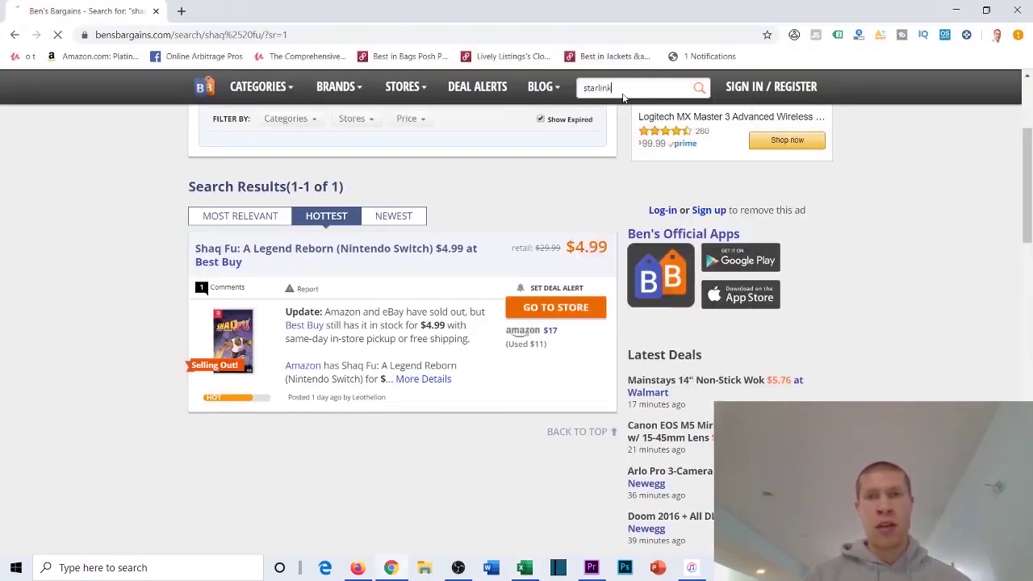
pyautogui.rightClick(623, 95)
pyautogui.click(135, 278)
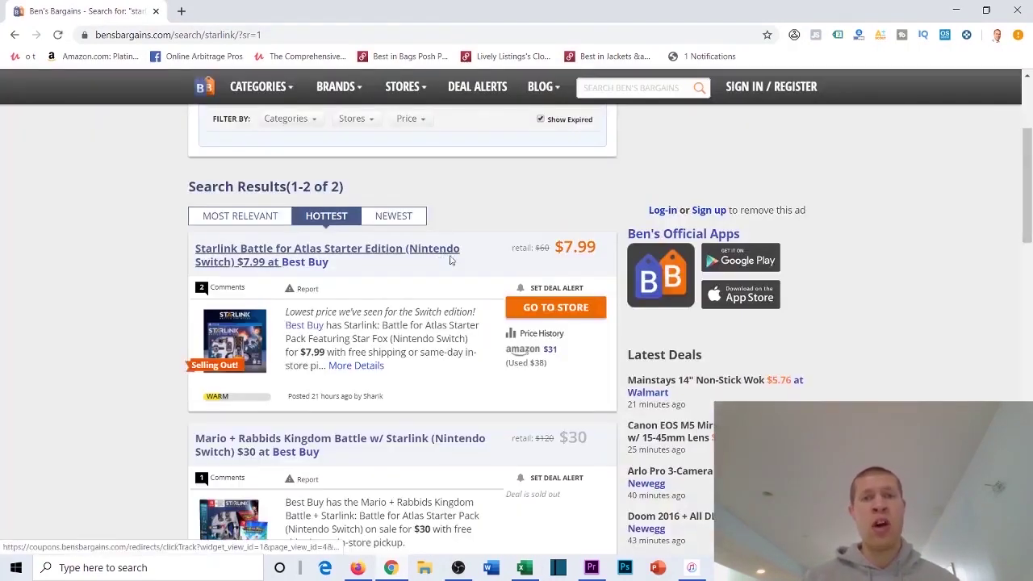
# Examine the Starlink Starter Edition deal price, open its Amazon listing and store page in new tabs, and bring the Amazon listing forward
pyautogui.moveTo(555, 247); pyautogui.dragTo(596, 247)
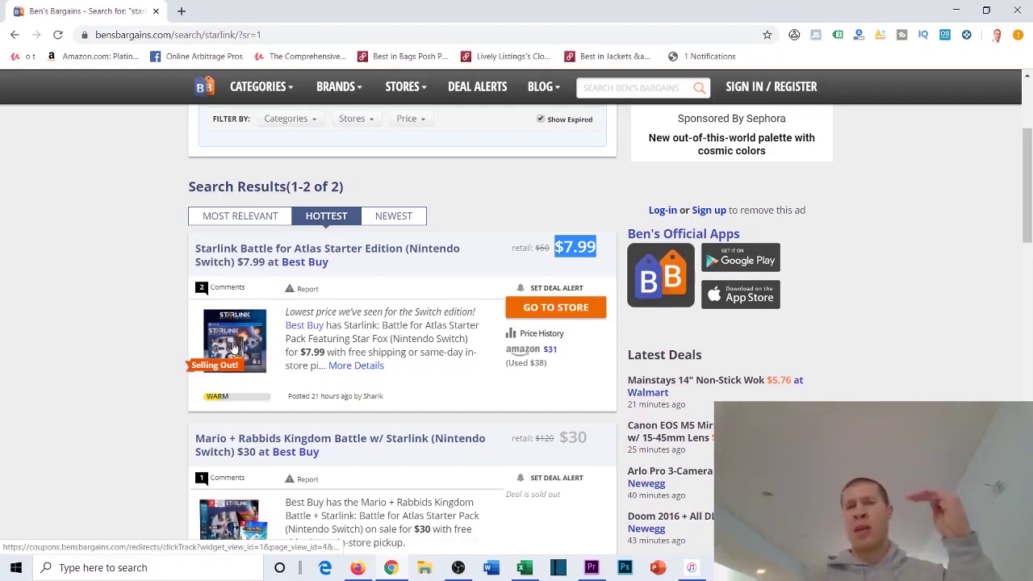
pyautogui.rightClick(522, 352)
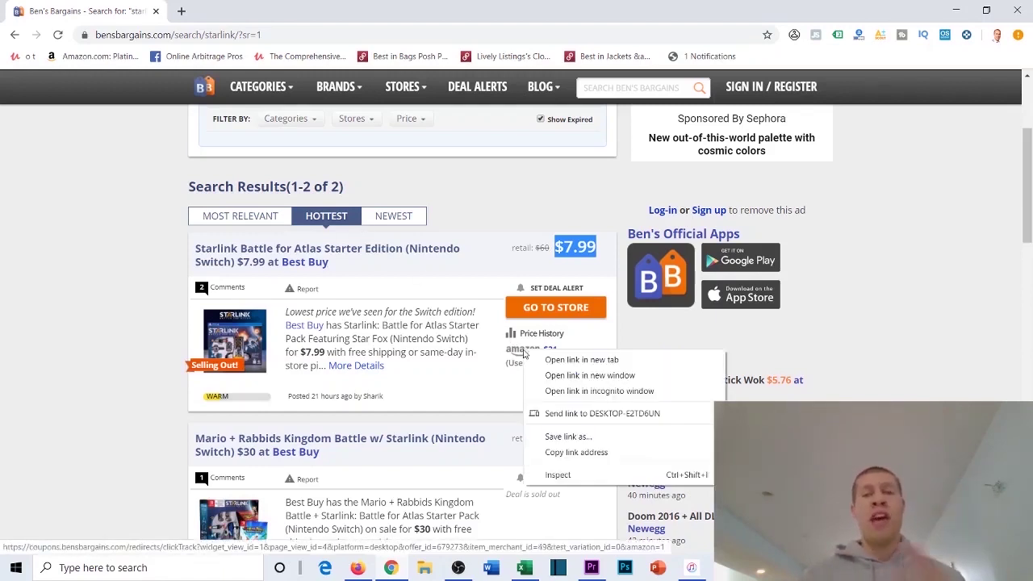
pyautogui.click(537, 360)
pyautogui.rightClick(543, 308)
pyautogui.click(555, 319)
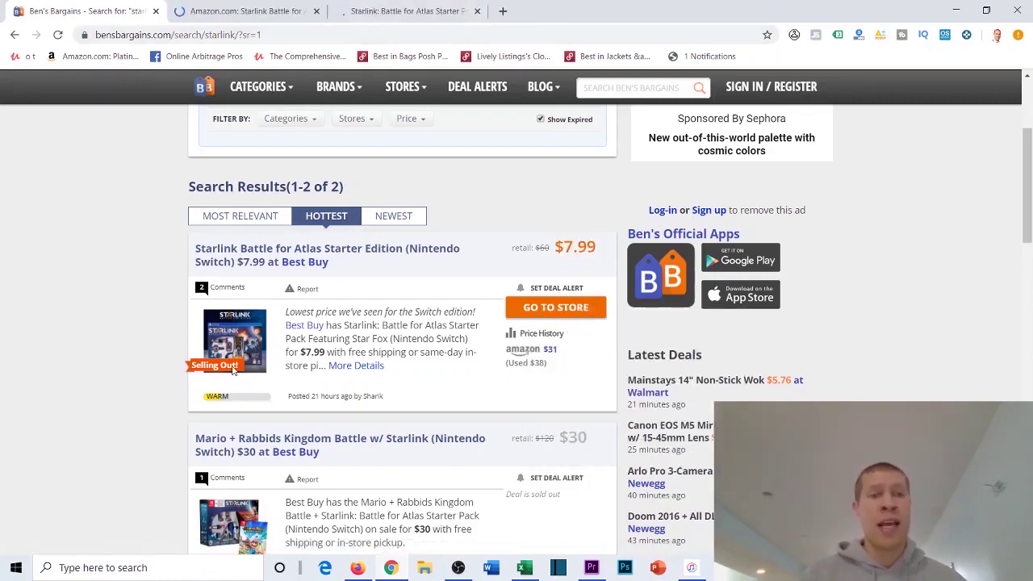
pyautogui.click(283, 10)
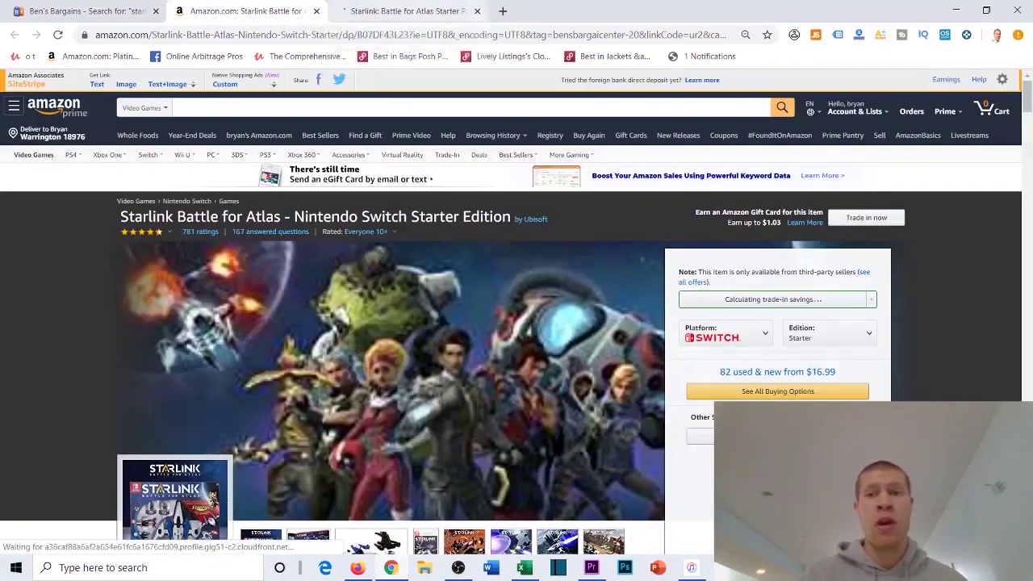
# Open all buying options for Starlink Battle for Atlas on Amazon and filter the offers to Prime shipping
pyautogui.scroll(-3, 735, 234)
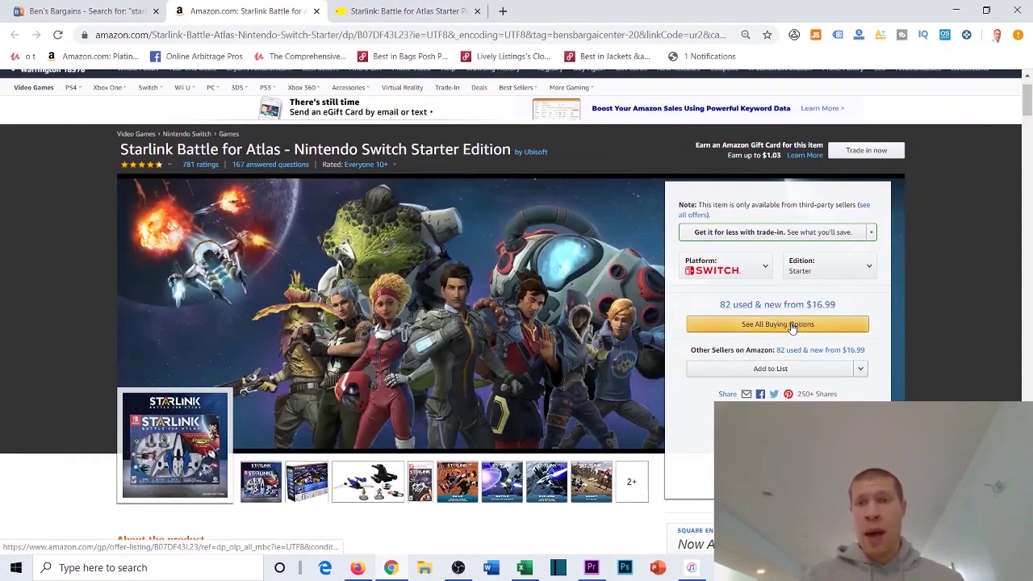
pyautogui.click(787, 328)
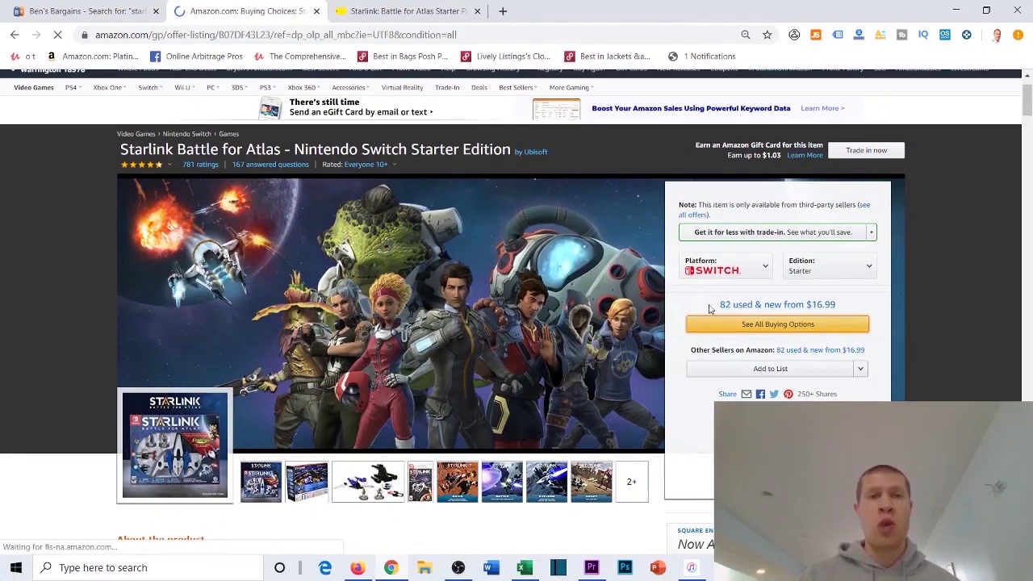
pyautogui.scroll(-3, 307, 315)
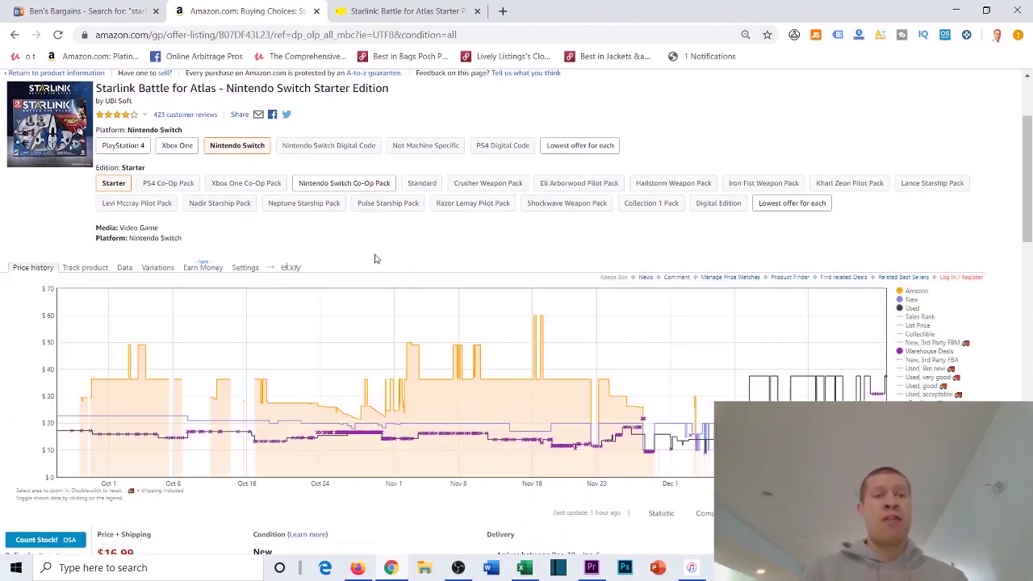
pyautogui.scroll(-3, 386, 246)
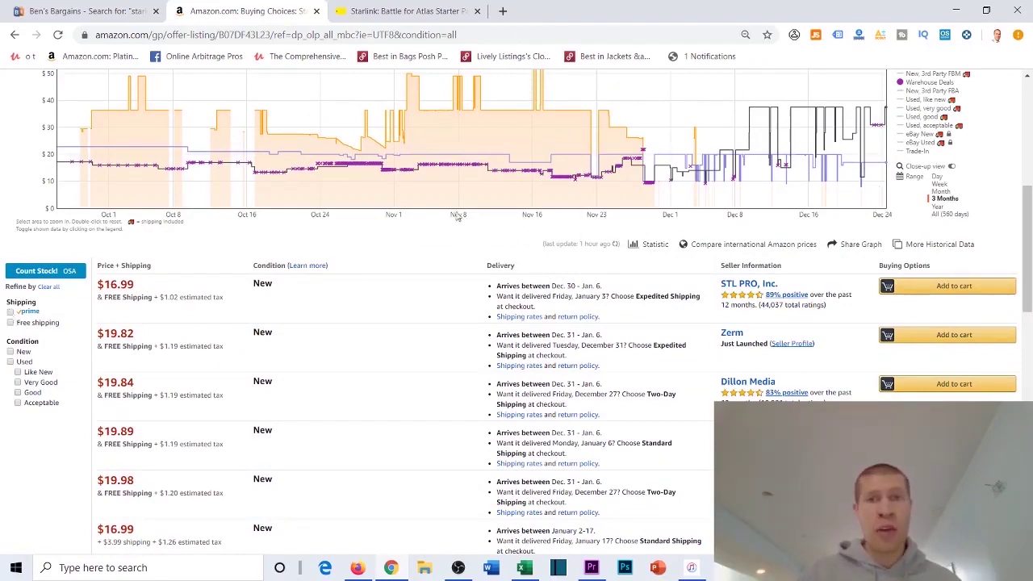
pyautogui.click(12, 313)
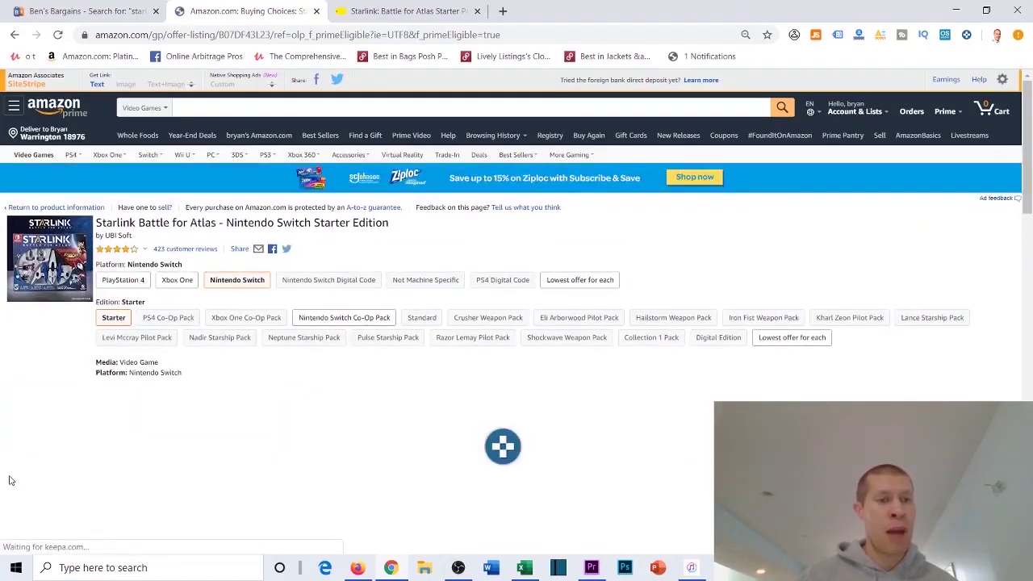
pyautogui.scroll(-5, 16, 476)
pyautogui.scroll(-1, 24, 490)
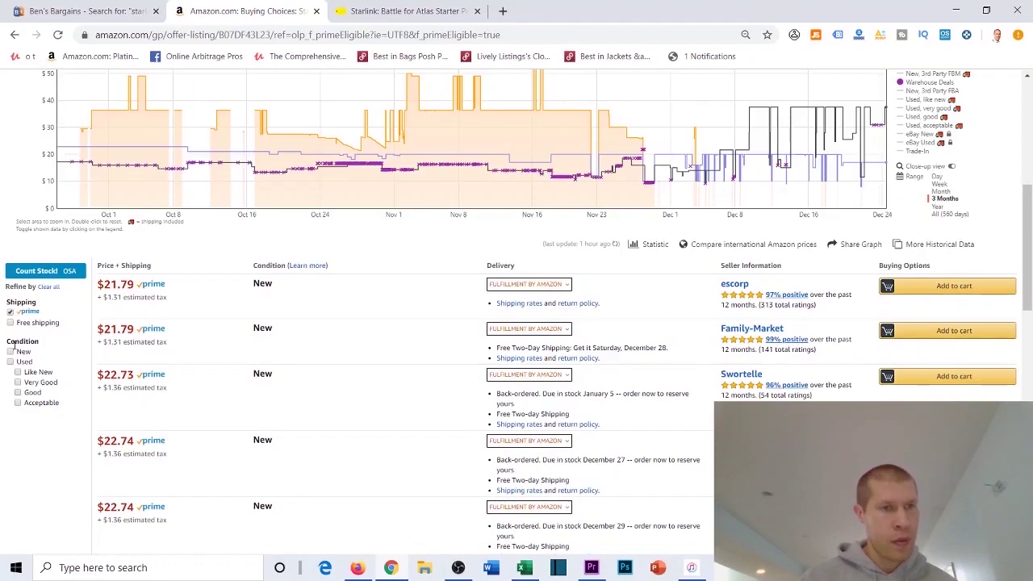
# Restrict the Prime offers to new condition and compare them and the price history with the Best Buy deal page
pyautogui.click(10, 353)
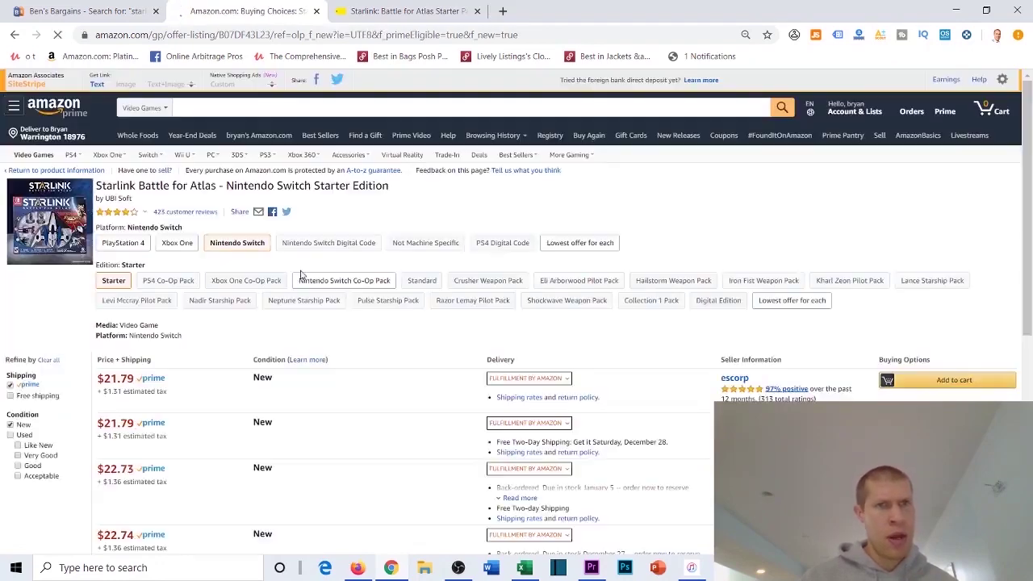
pyautogui.scroll(-5, 318, 360)
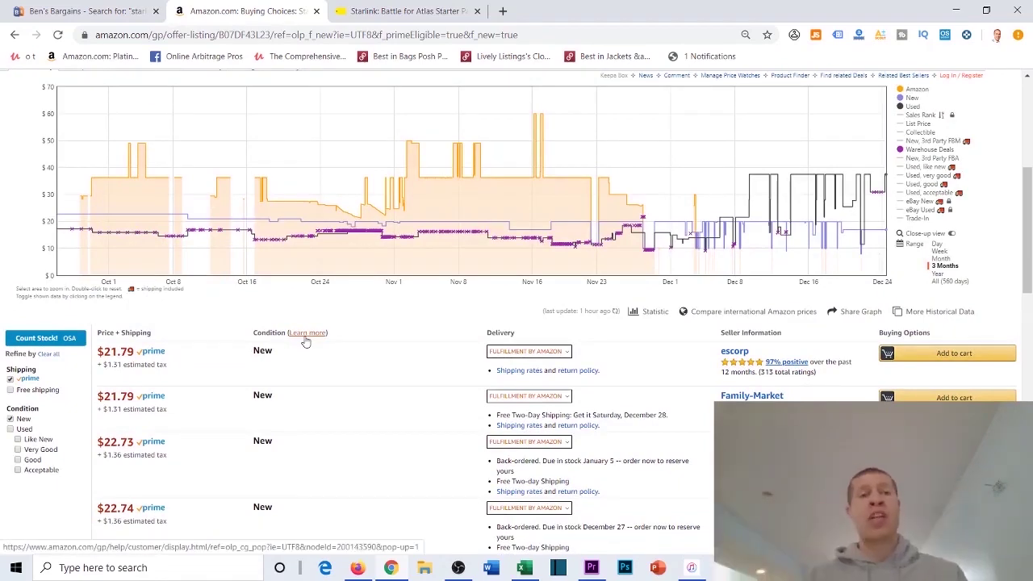
pyautogui.scroll(3, 306, 342)
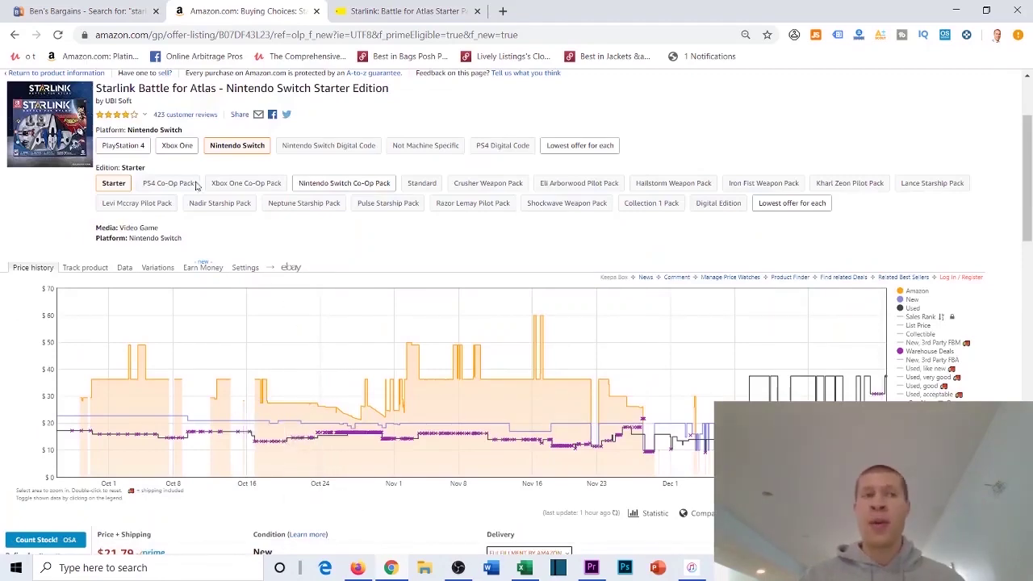
pyautogui.scroll(-2, 143, 432)
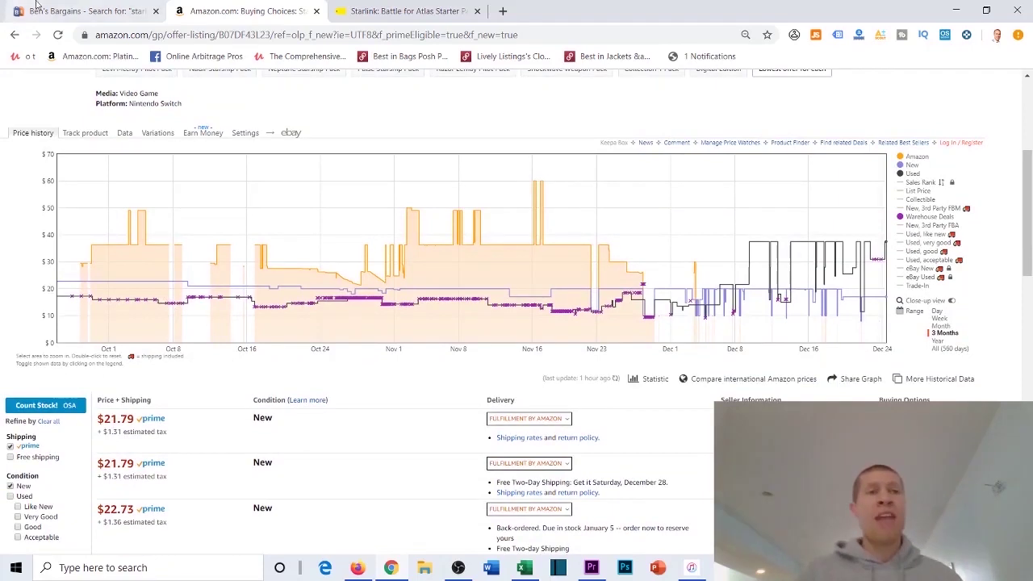
pyautogui.hotkey('ctrl', 'Tab')
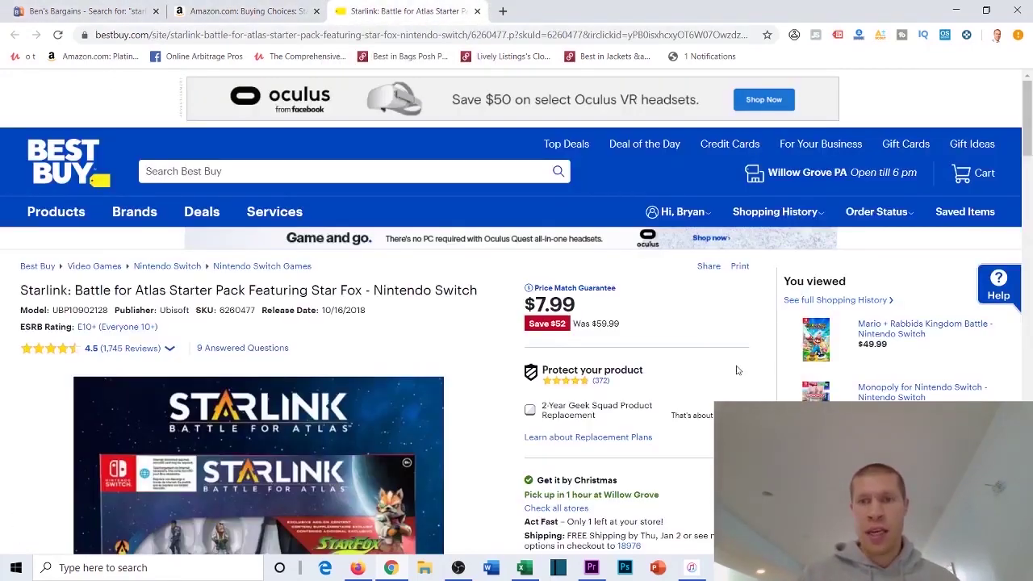
pyautogui.click(242, 13)
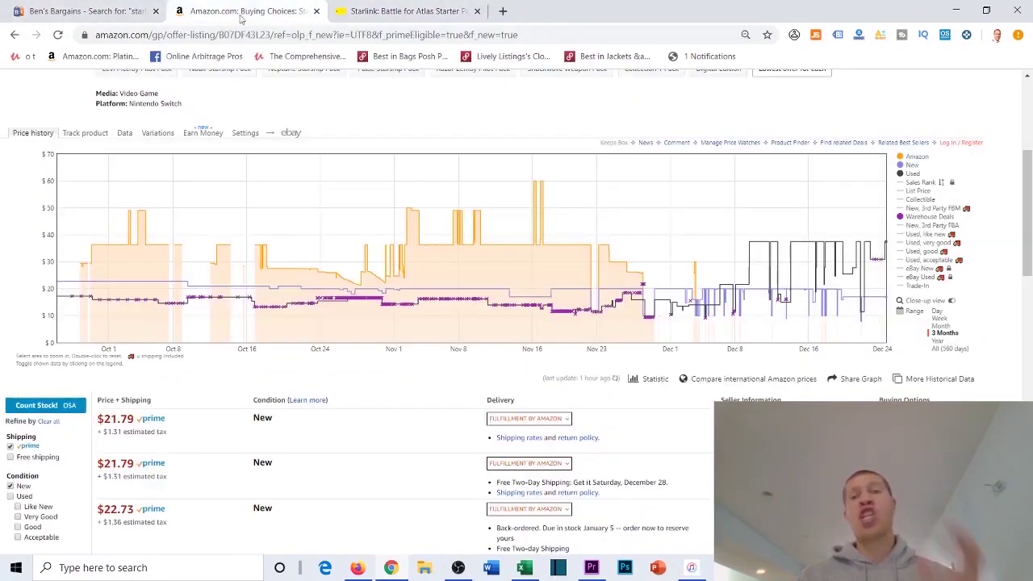
# Open the Starlink Starter Edition product page from its offer listing and launch the AMZScout FBA Calculator, moving it clear of the buying options
pyautogui.scroll(3, 175, 78)
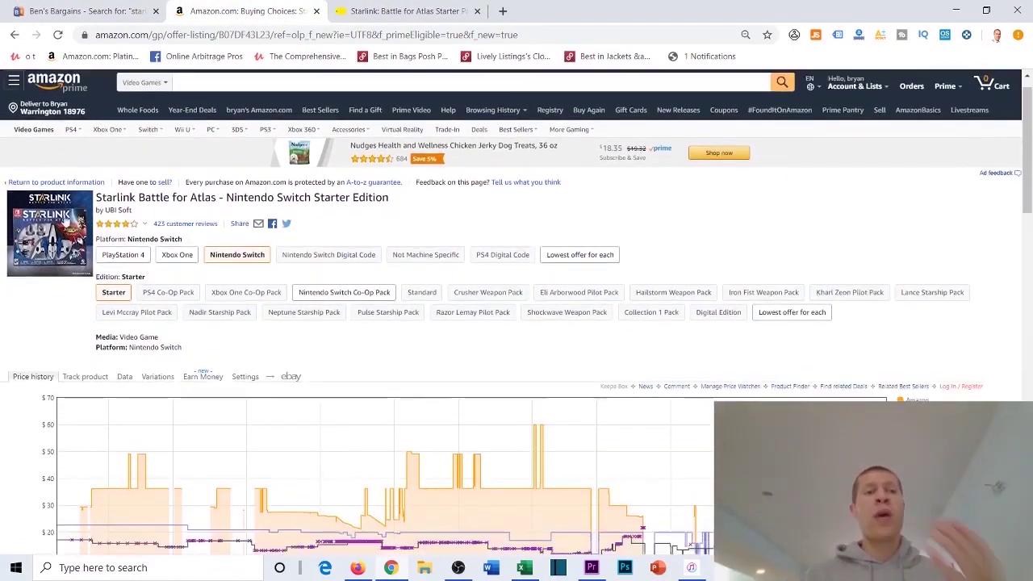
pyautogui.scroll(-1, 63, 217)
pyautogui.click(63, 229)
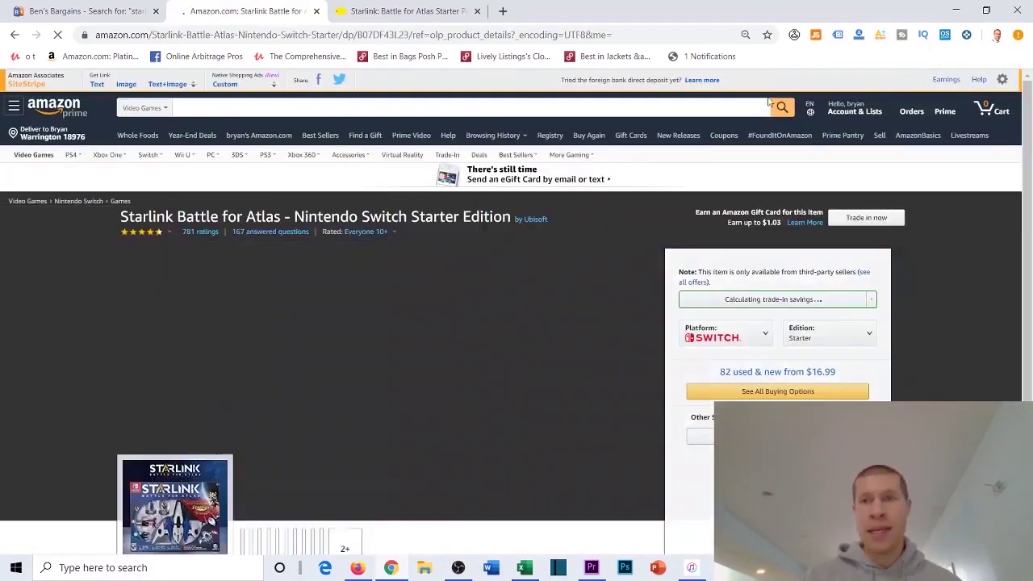
pyautogui.click(879, 34)
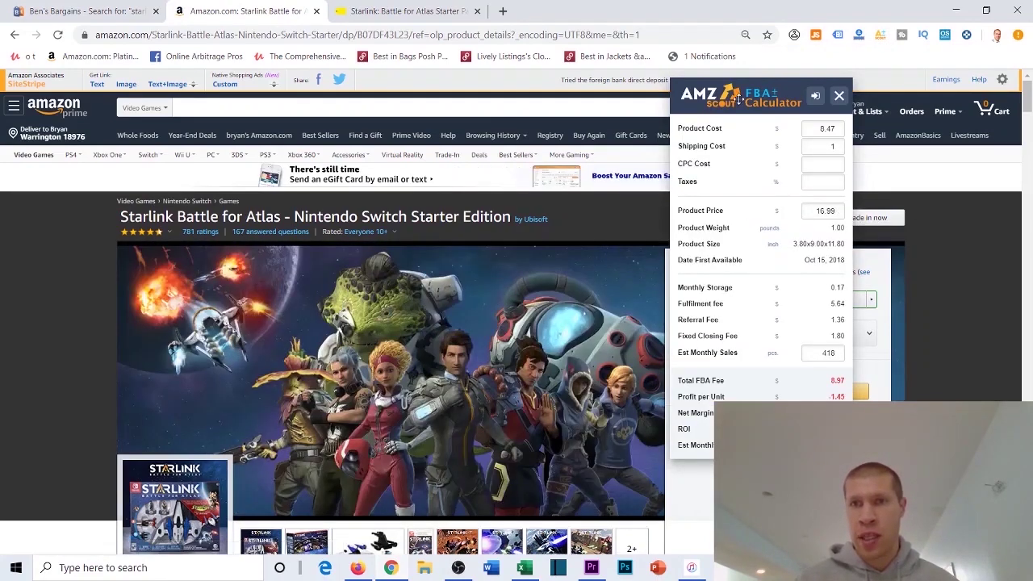
pyautogui.moveTo(726, 97); pyautogui.dragTo(543, 109)
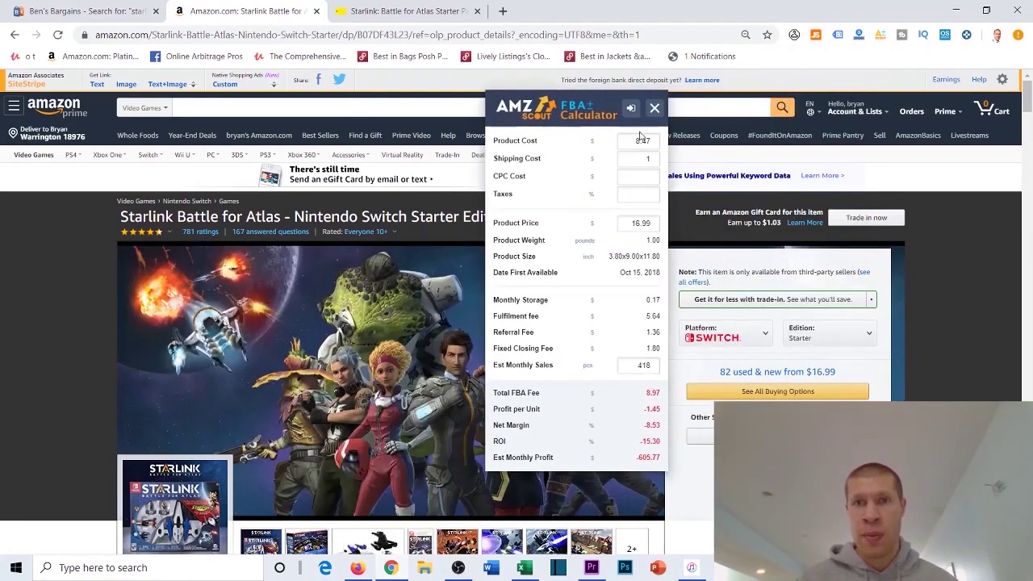
# Compare the Starlink purchase cost in Excel cell E122 with the price on the Best Buy page, returning to Chrome after each Excel check
pyautogui.click(522, 567)
pyautogui.click(468, 282)
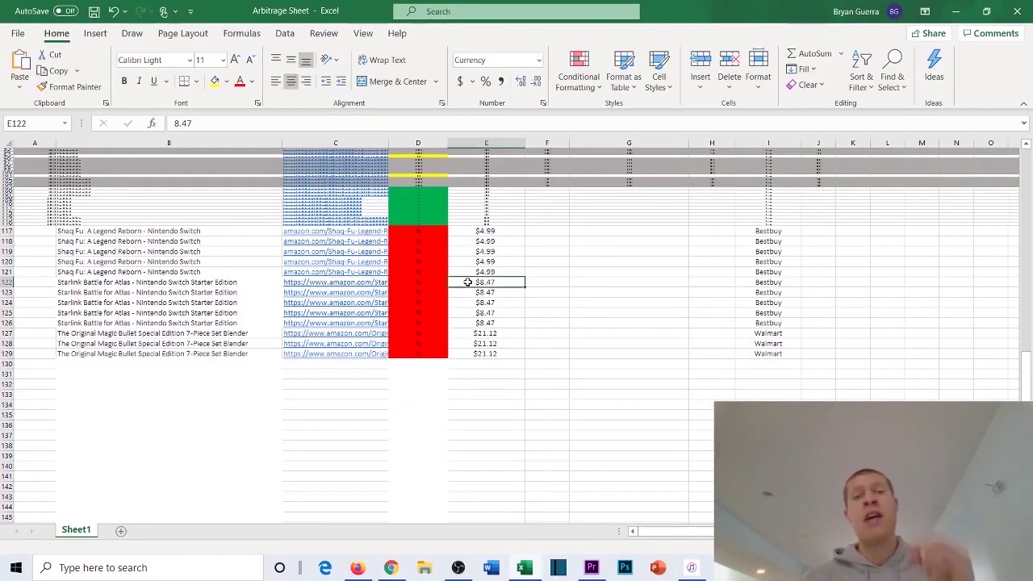
pyautogui.click(390, 567)
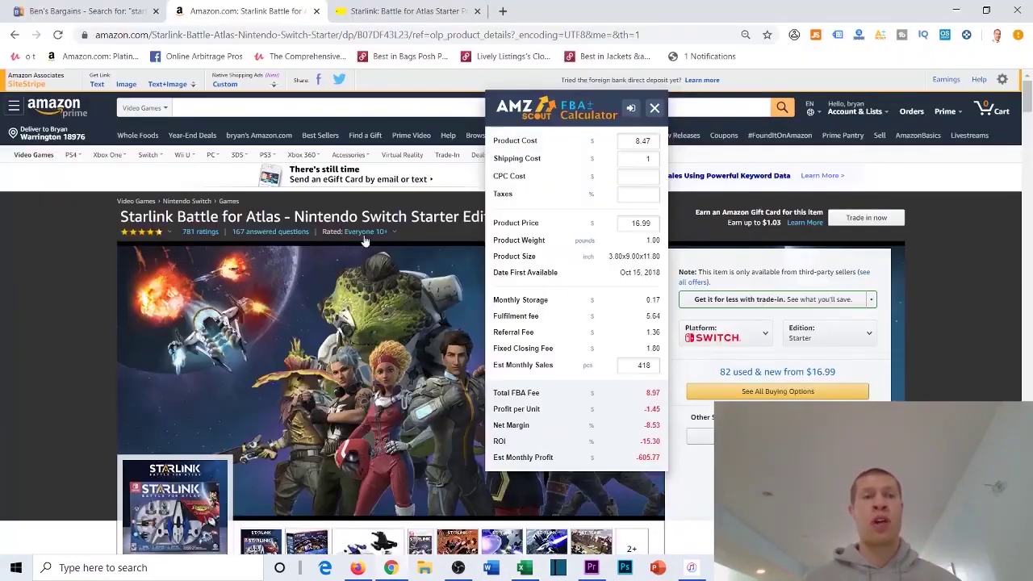
pyautogui.click(342, 8)
pyautogui.scroll(-3, 473, 369)
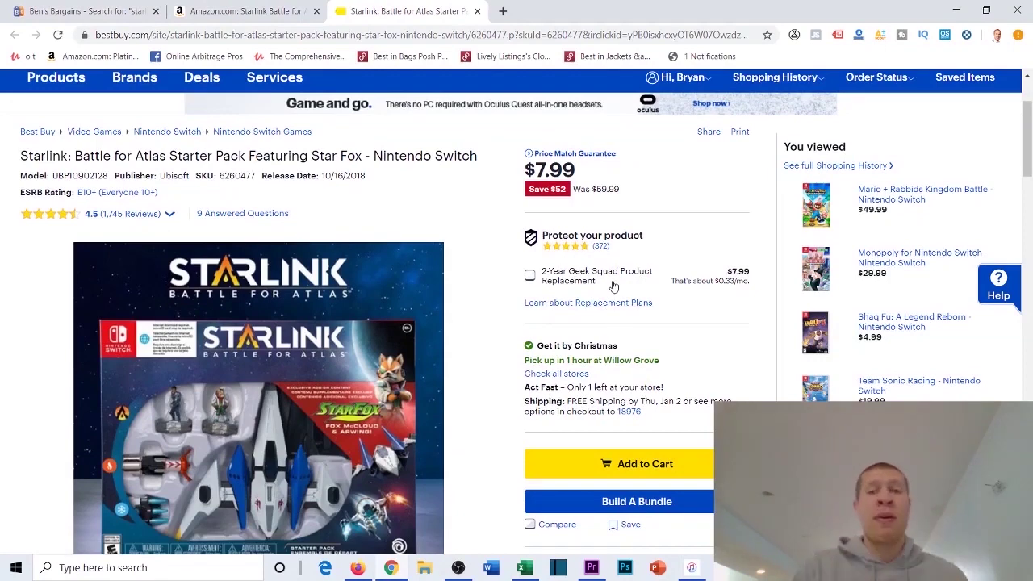
pyautogui.click(525, 567)
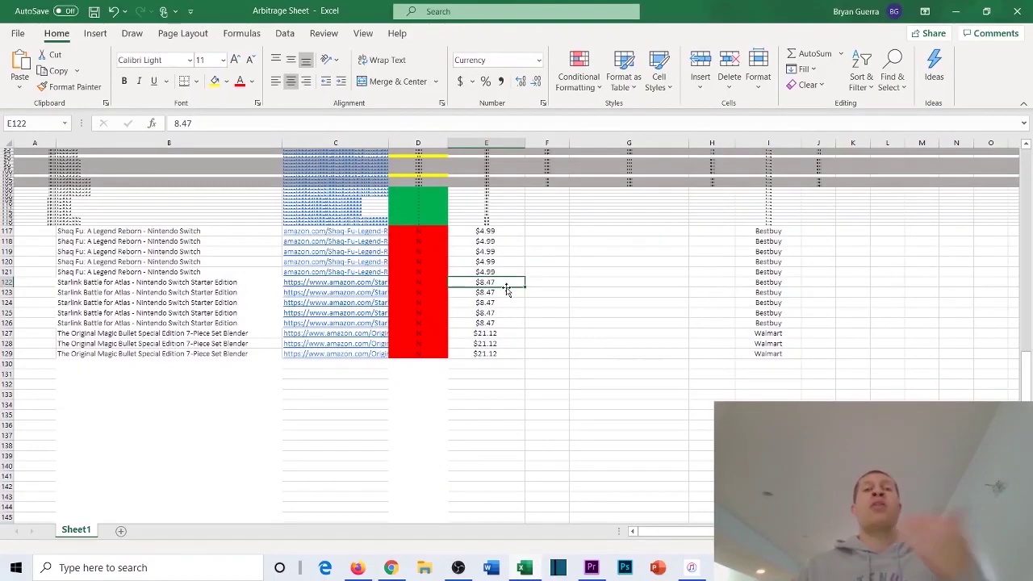
pyautogui.click(965, 8)
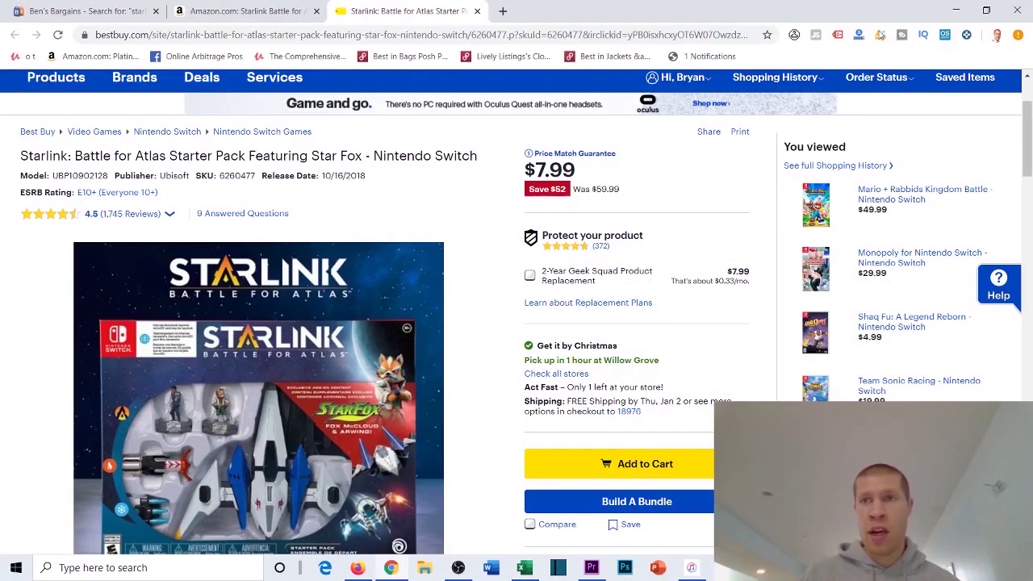
# Set the product price to 20 in the Amazon listing's FBA calculator and review the profit per unit and product cost
pyautogui.click(259, 10)
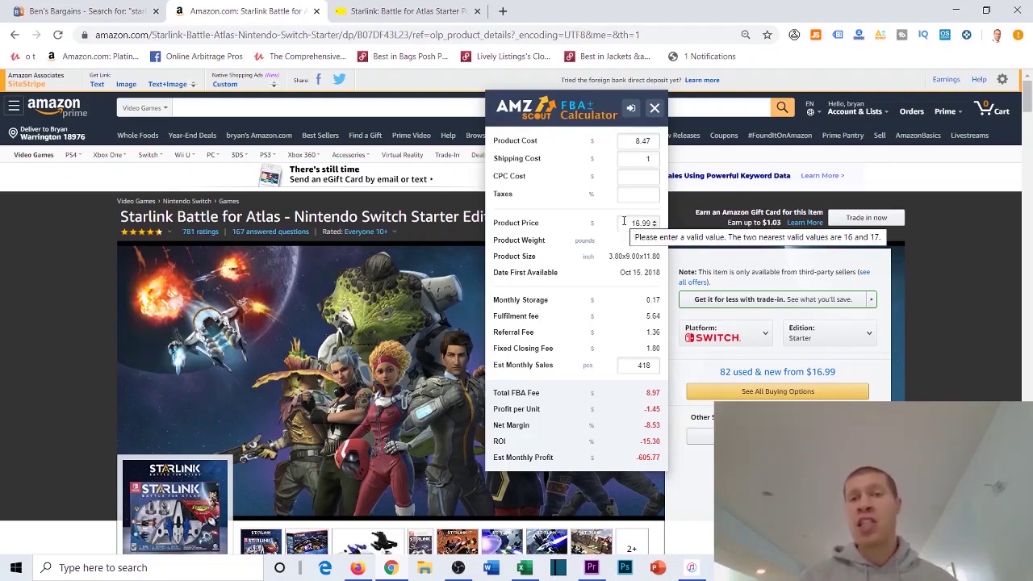
pyautogui.moveTo(623, 222); pyautogui.dragTo(670, 229)
pyautogui.write('20')
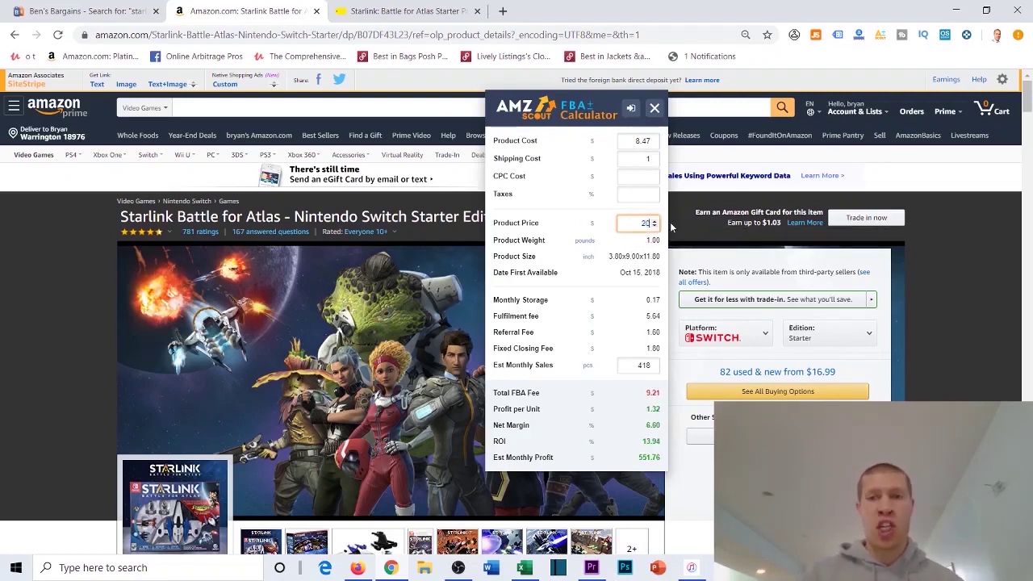
pyautogui.click(544, 198)
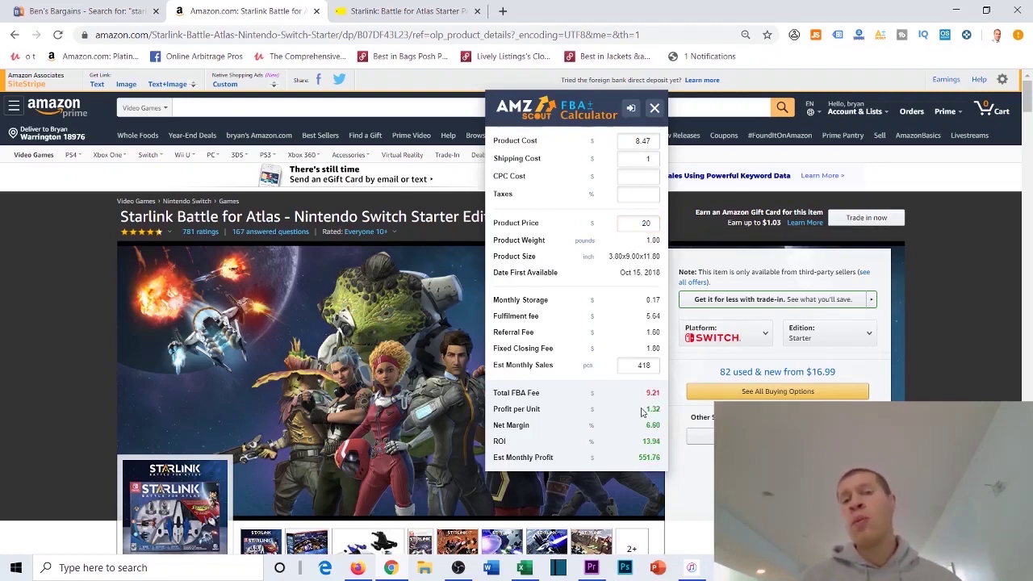
pyautogui.click(616, 315)
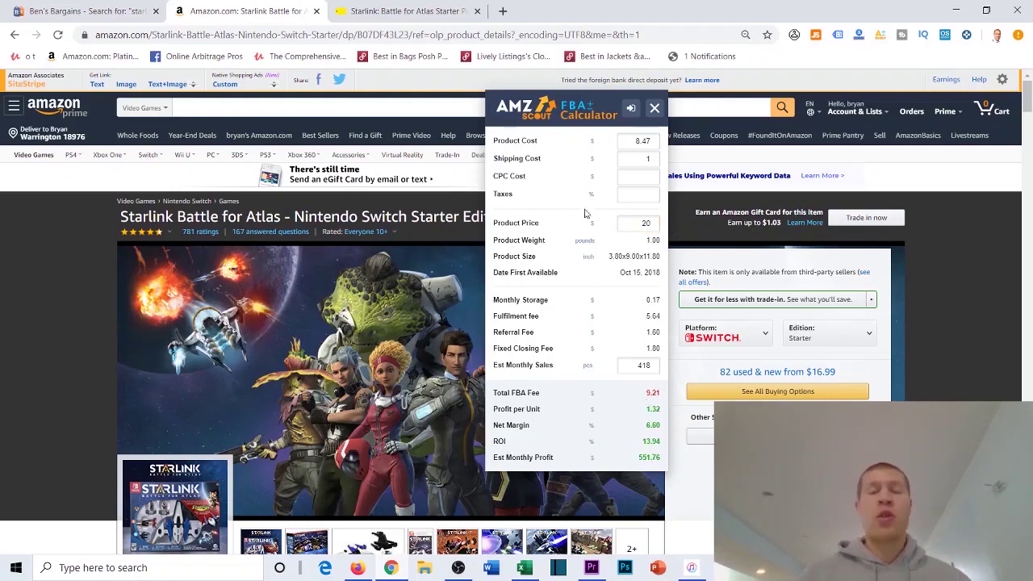
pyautogui.doubleClick(639, 141)
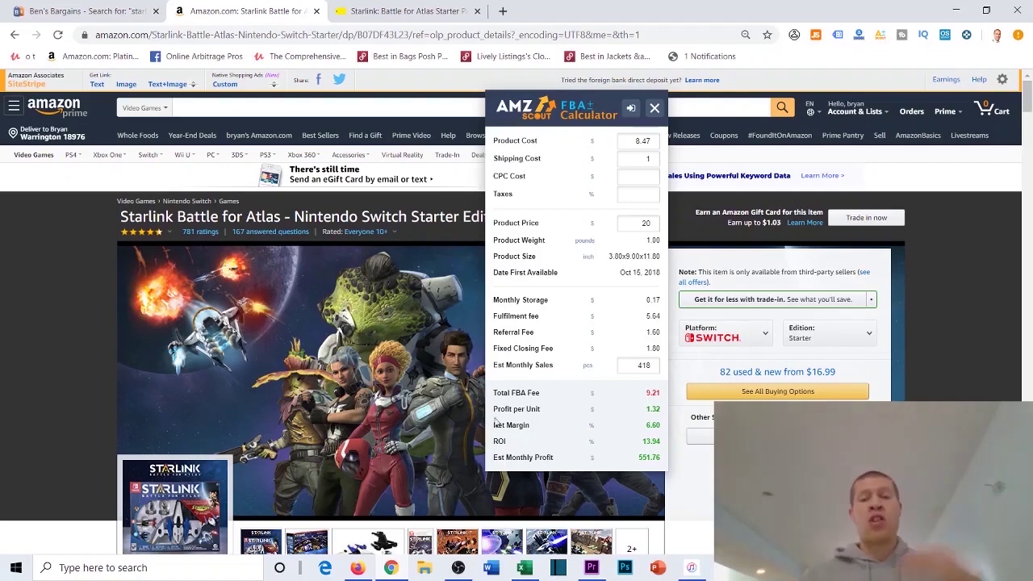
# Switch to Excel to review the name and cost of the first Starlink purchase row, and return to the Amazon listing in Chrome
pyautogui.click(524, 567)
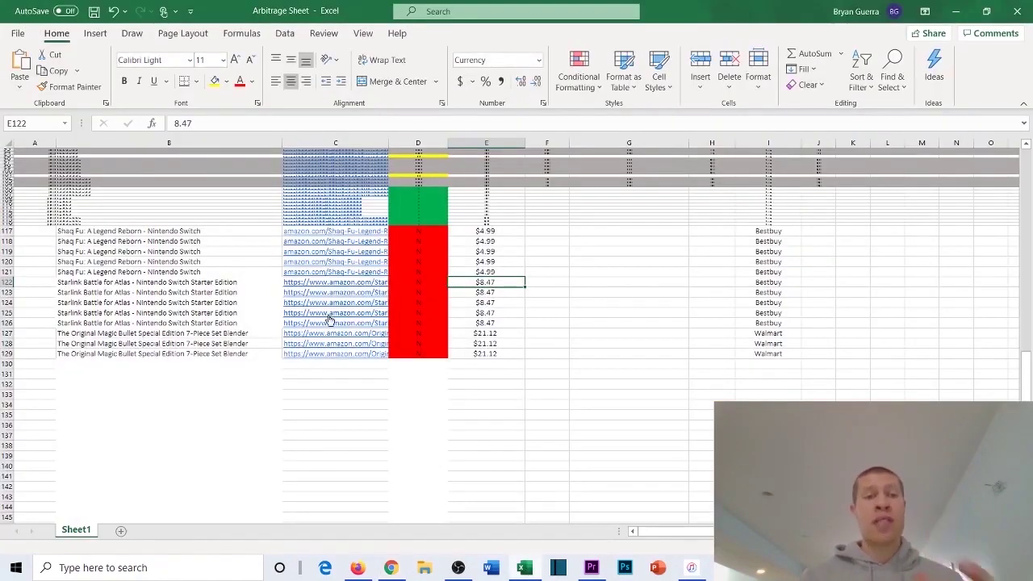
pyautogui.click(265, 282)
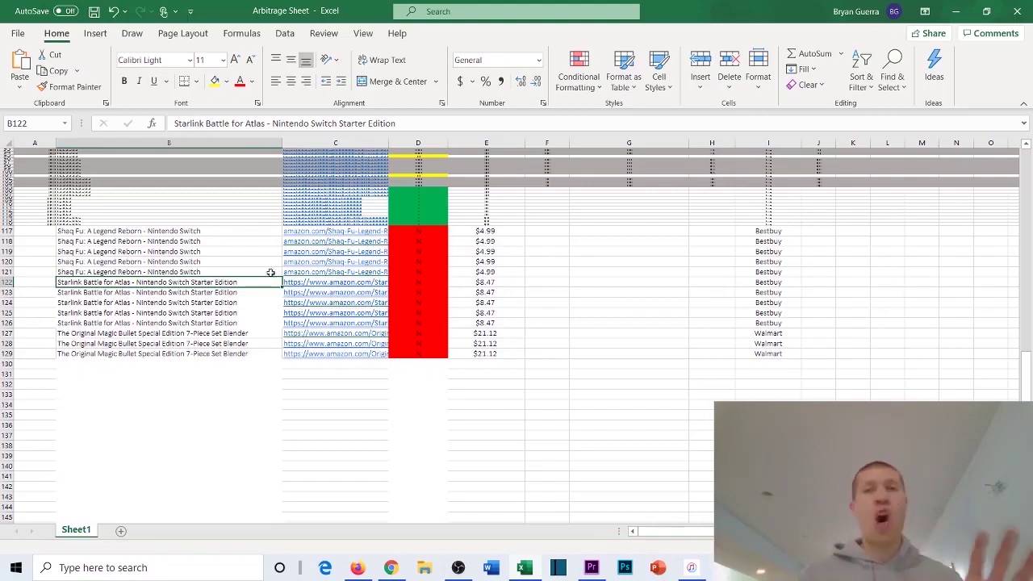
pyautogui.click(495, 283)
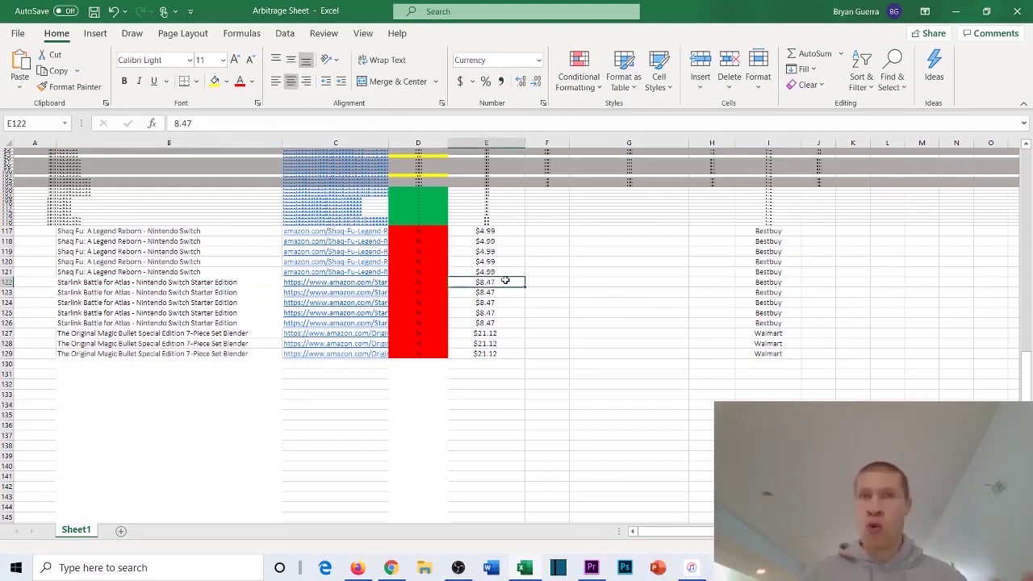
pyautogui.click(950, 11)
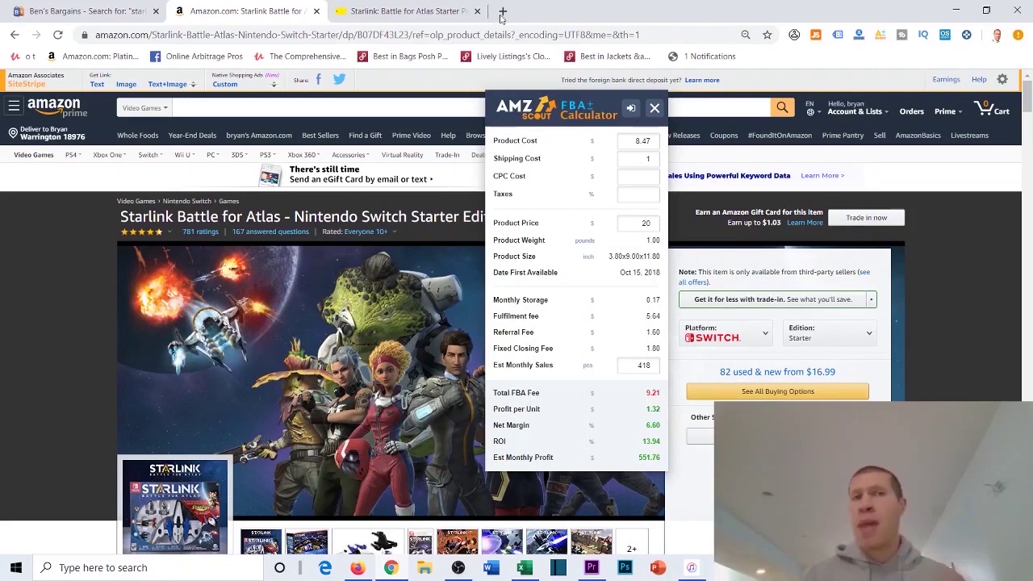
# Bring the Ben's Bargains results forward, check the Magic Bullet purchase rows in Excel, and return to Chrome
pyautogui.click(126, 7)
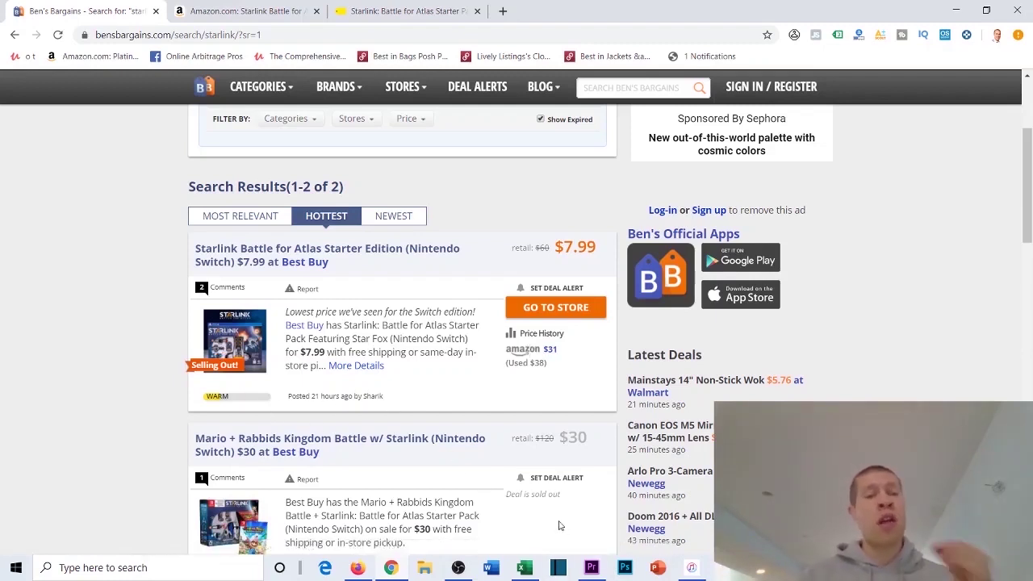
pyautogui.click(524, 568)
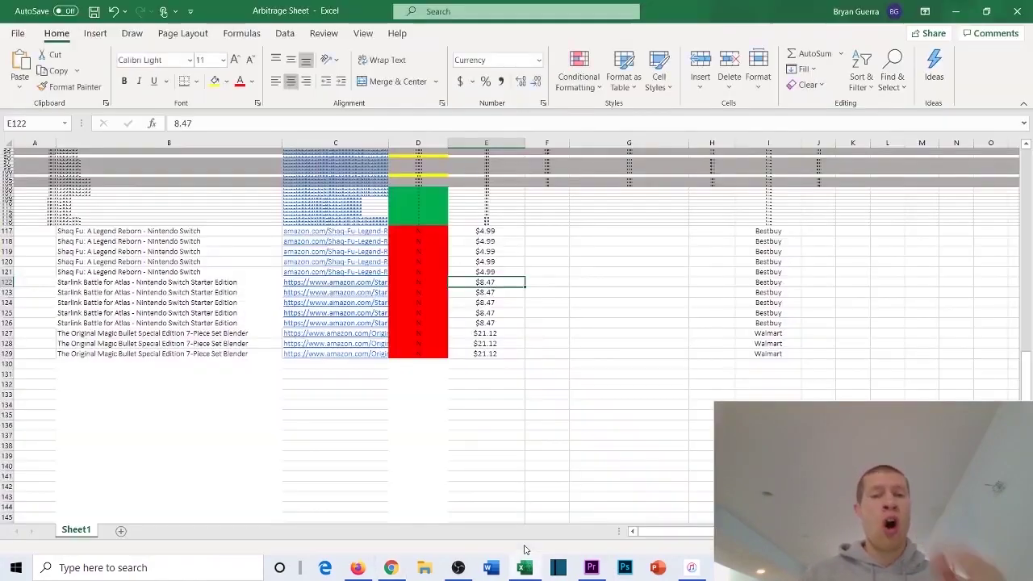
pyautogui.click(470, 374)
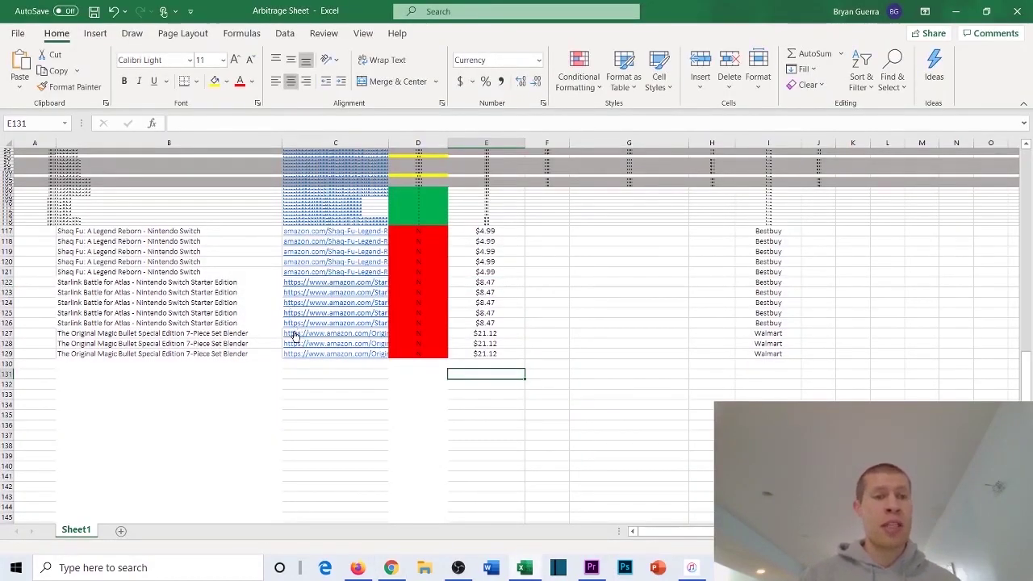
pyautogui.click(400, 567)
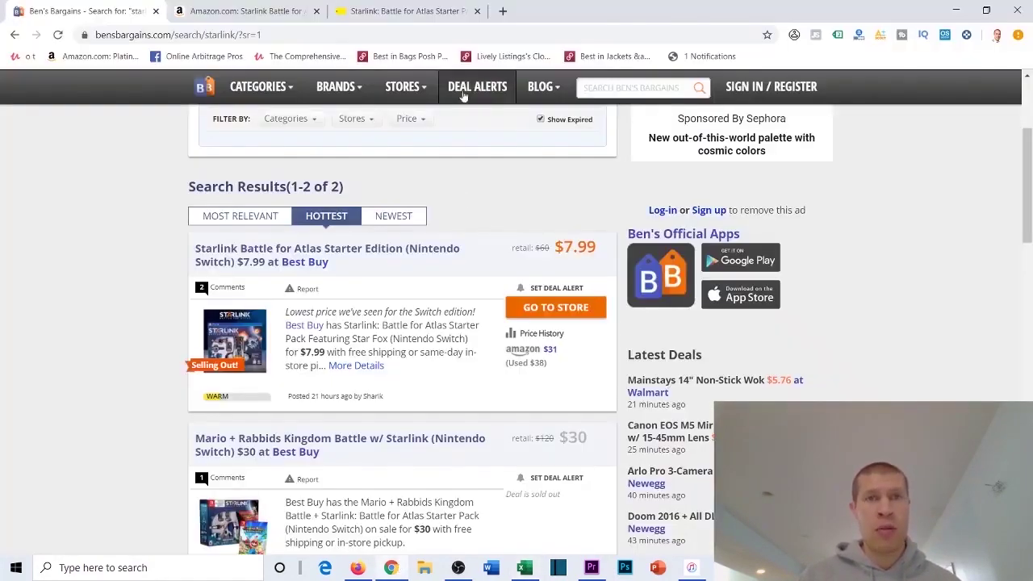
# Close the Starlink Amazon and Best Buy tabs and search Ben's Bargains for "magic bullet"
pyautogui.click(321, 11)
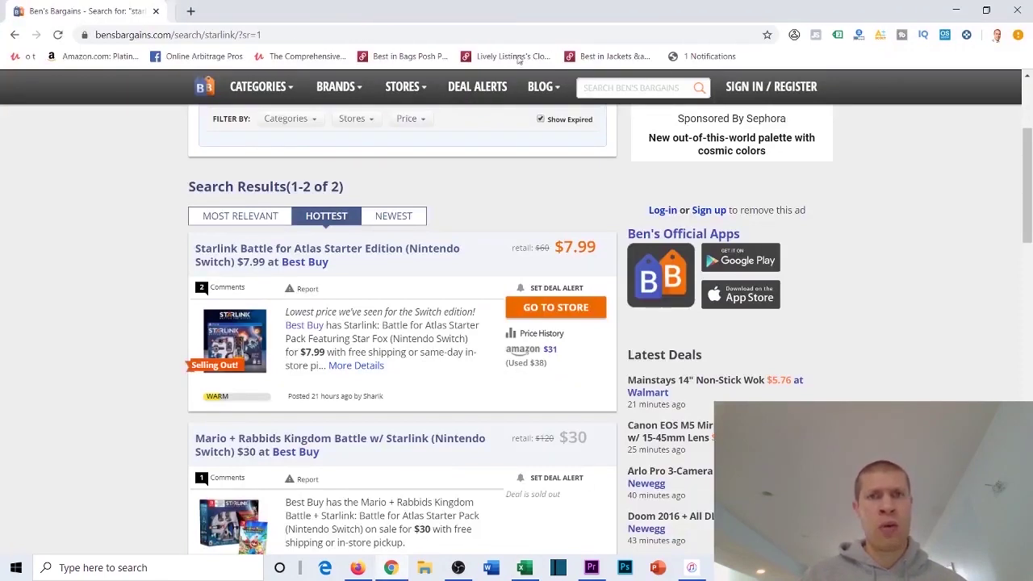
pyautogui.click(593, 87)
pyautogui.write('magic bulle')
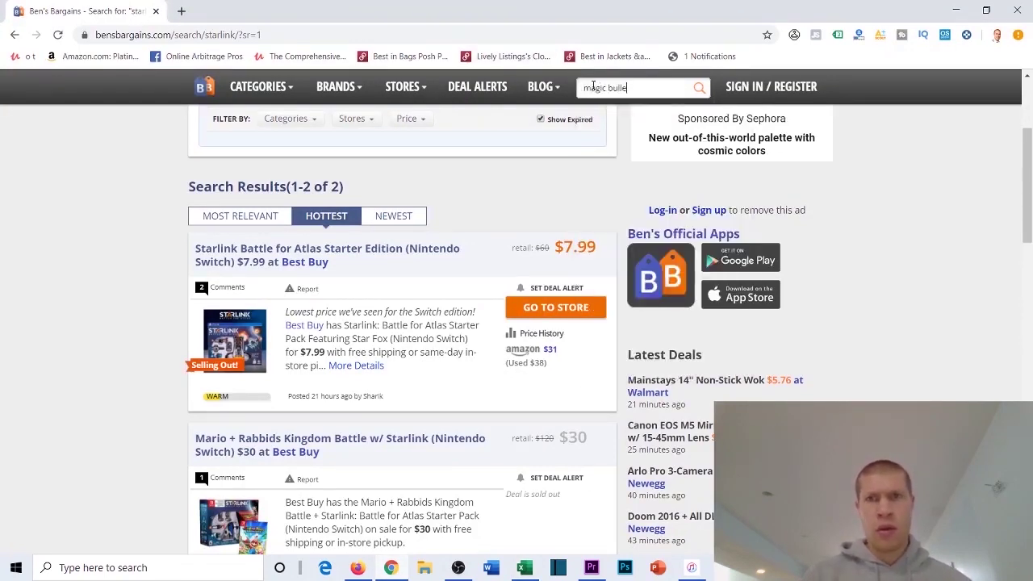
pyautogui.write('t')
pyautogui.press('Return')
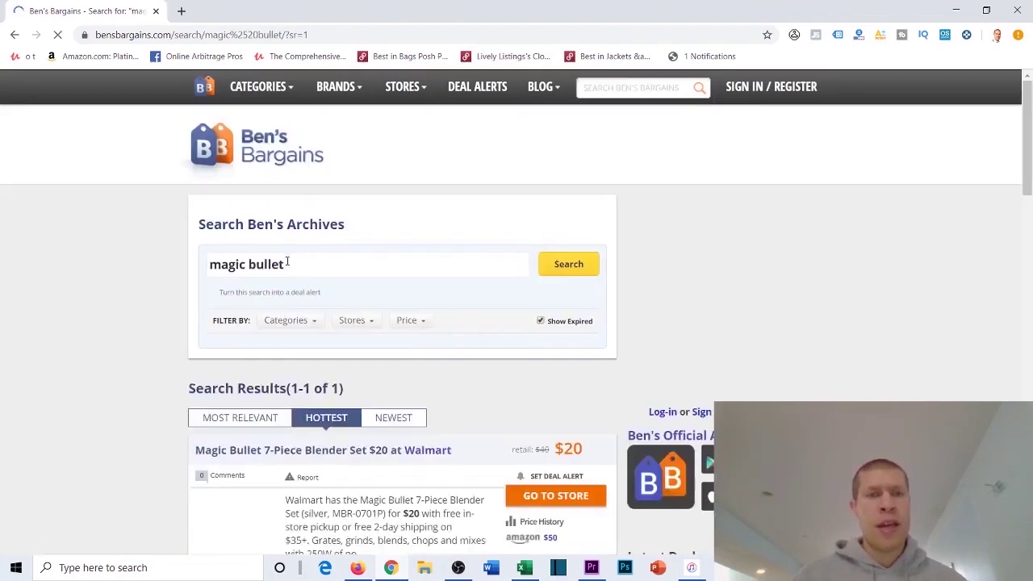
# Open the Amazon listing and the Walmart store page of the Magic Bullet 7-Piece Blender Set deal in new tabs
pyautogui.scroll(-4, 145, 368)
pyautogui.scroll(1, 403, 230)
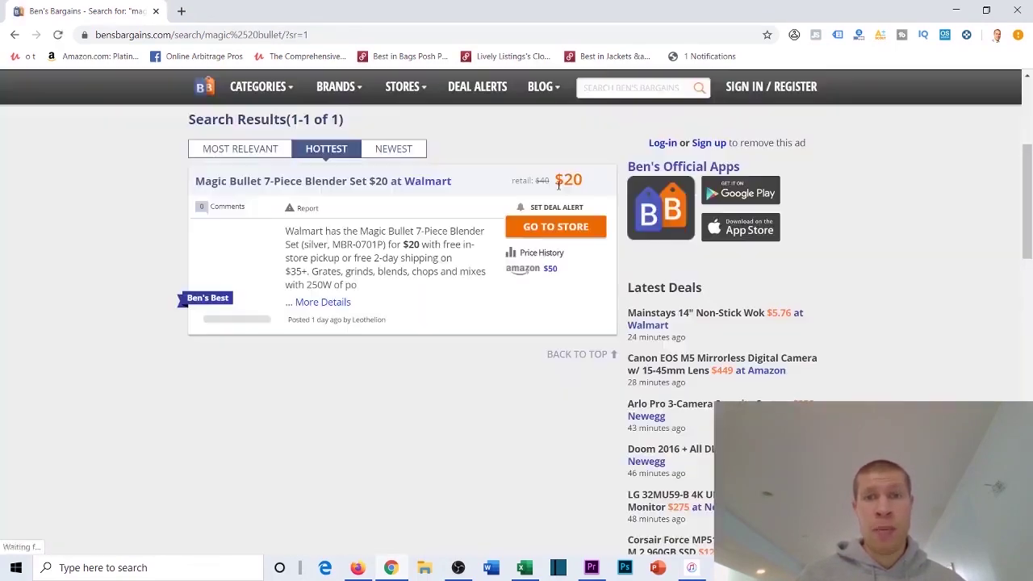
pyautogui.rightClick(535, 272)
pyautogui.click(567, 283)
pyautogui.rightClick(528, 229)
pyautogui.click(576, 238)
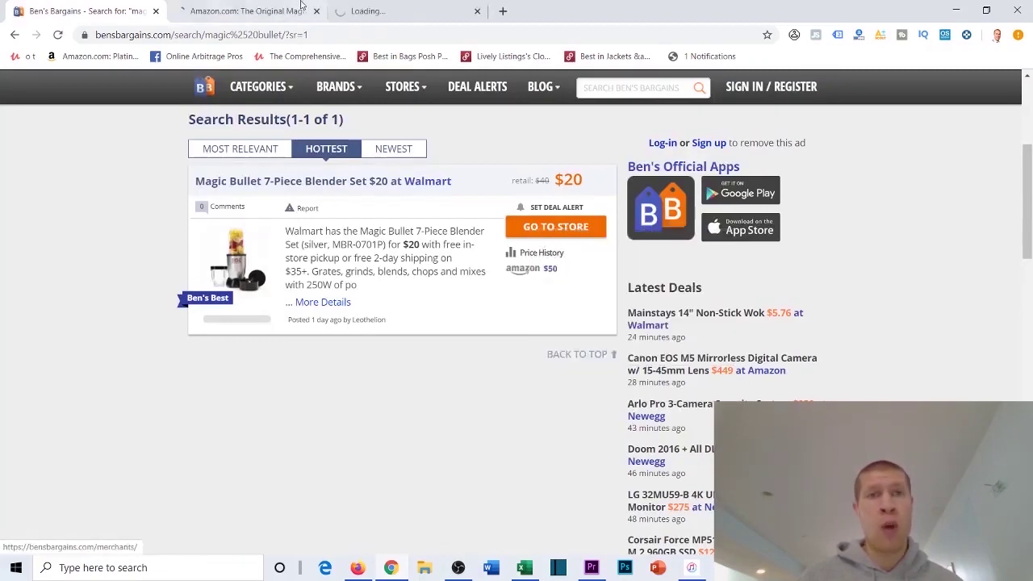
# Examine the Magic Bullet offers on the Amazon listing and bring the Walmart product page forward to compare its price
pyautogui.click(301, 5)
pyautogui.scroll(-3, 575, 342)
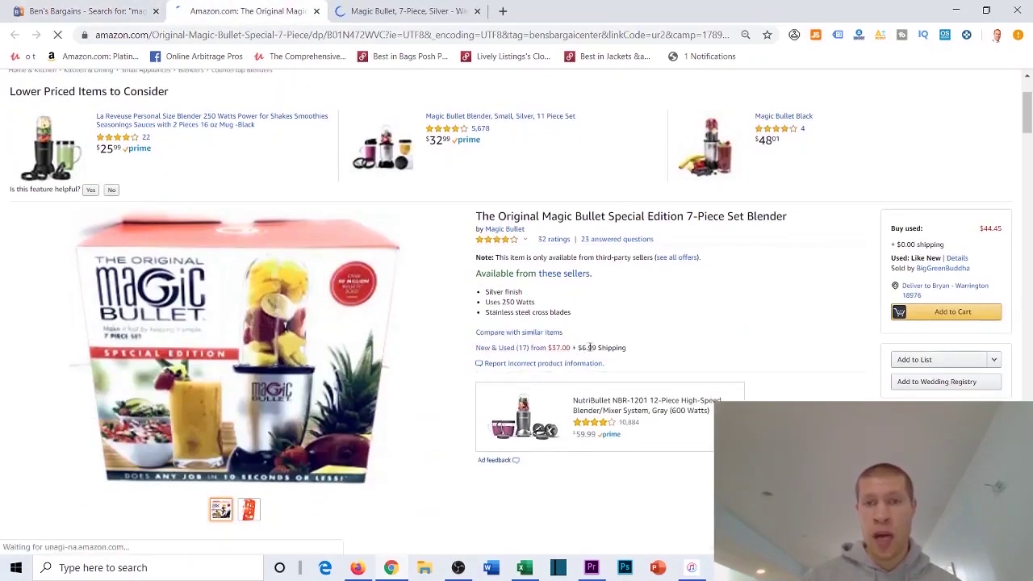
pyautogui.click(415, 7)
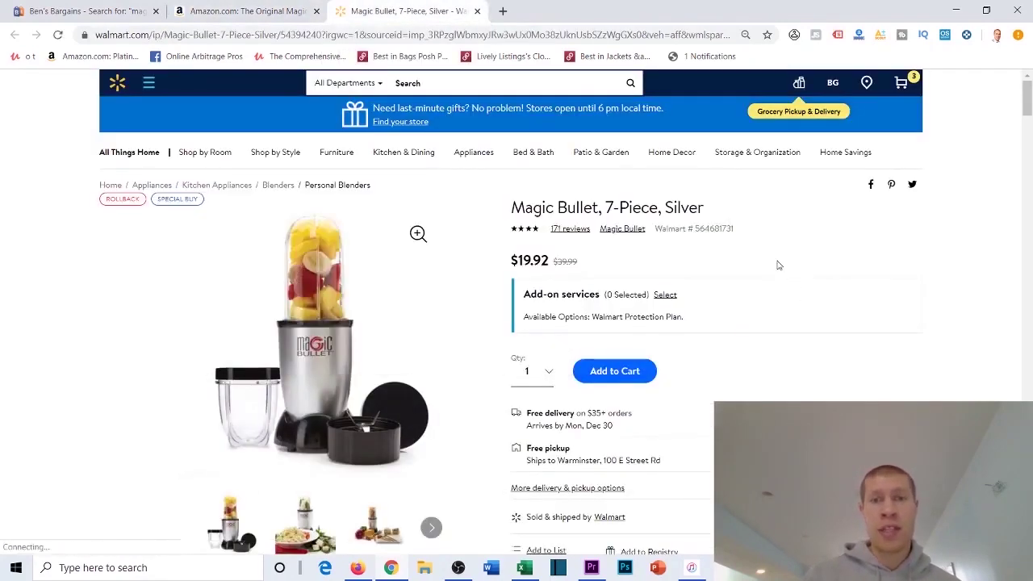
# Check the purchase price in the first Magic Bullet row of the Excel sheet and return to the Amazon listing in Chrome
pyautogui.click(294, 10)
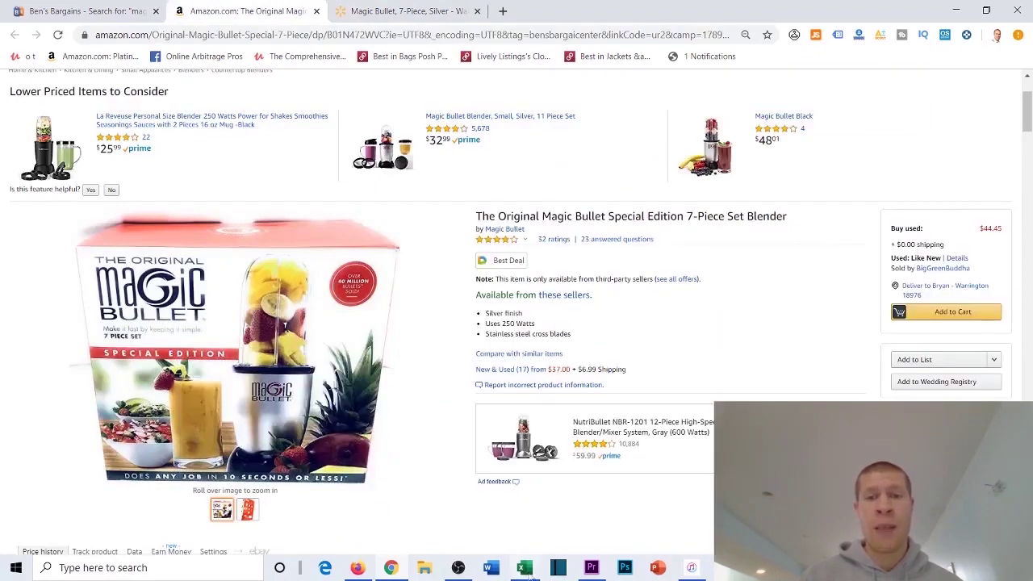
pyautogui.click(524, 568)
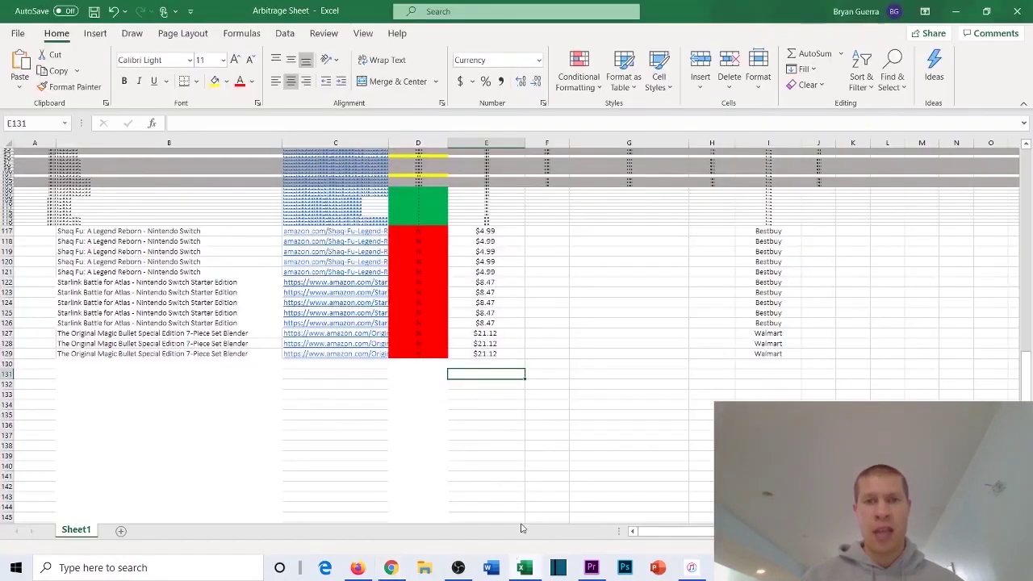
pyautogui.click(504, 335)
pyautogui.click(955, 10)
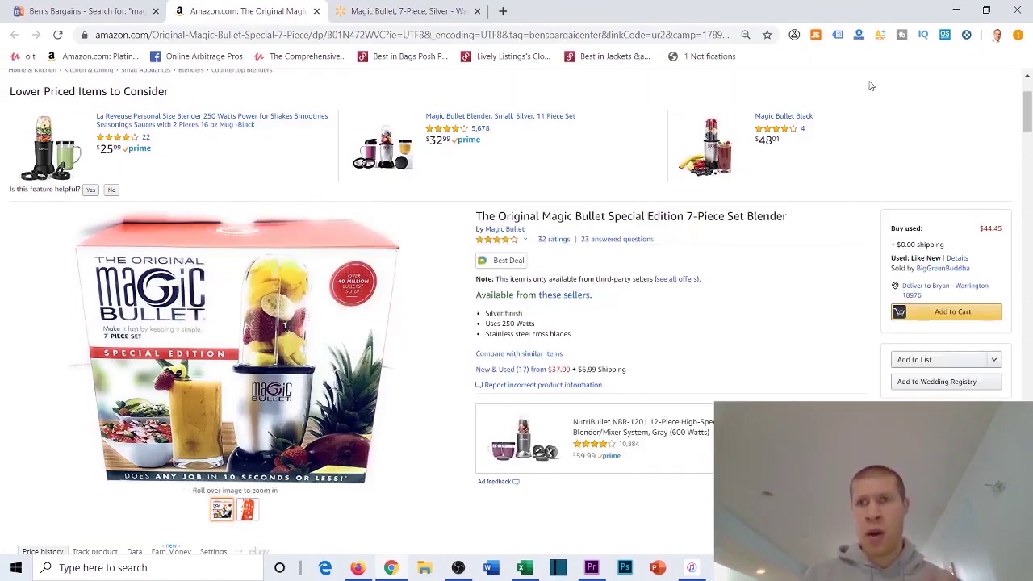
# Open the AMZScout FBA calculator on the Magic Bullet listing and examine its product cost and shipping cost entries
pyautogui.click(880, 35)
pyautogui.click(857, 57)
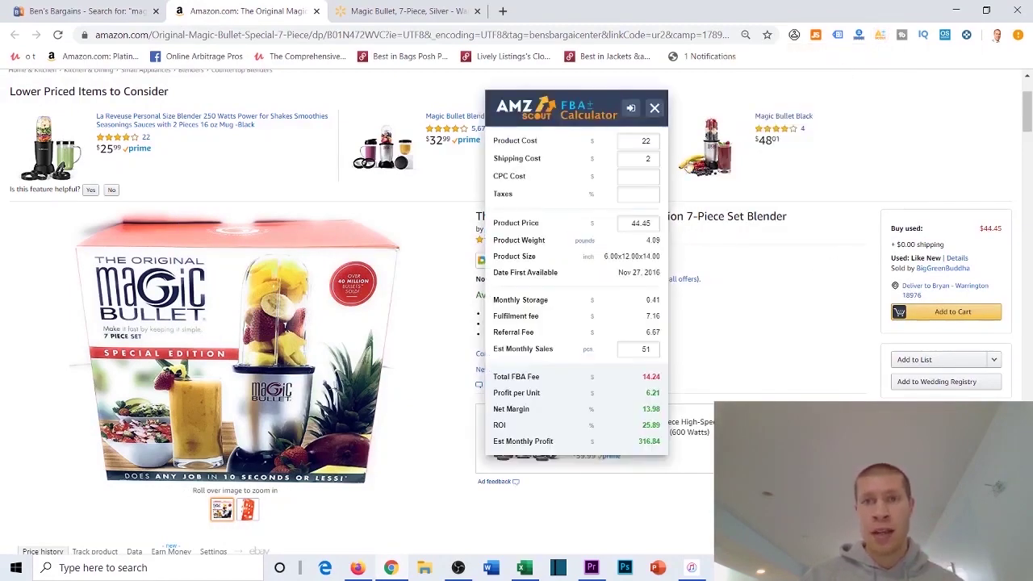
pyautogui.click(642, 140)
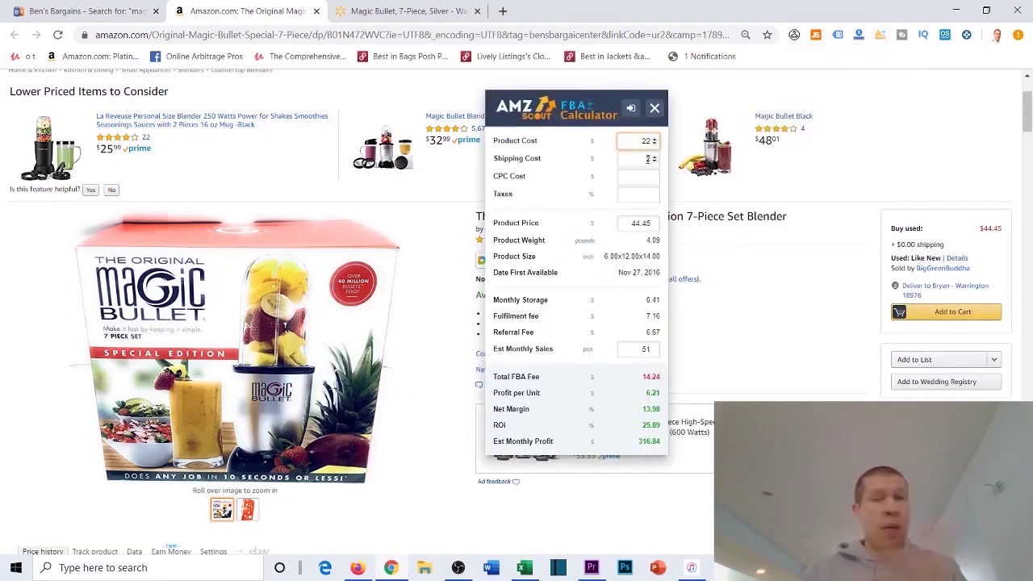
pyautogui.click(639, 158)
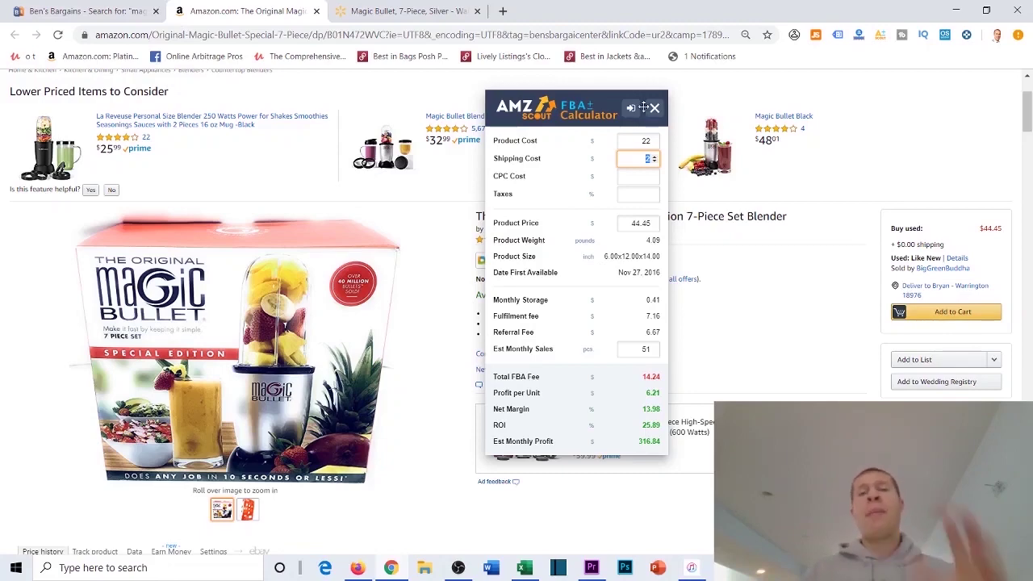
pyautogui.click(619, 142)
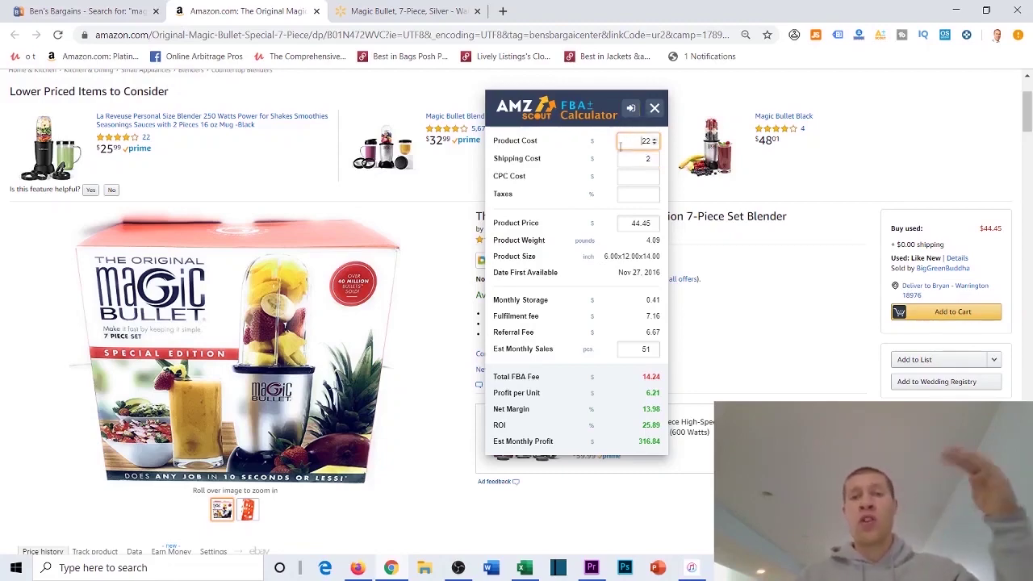
# Recheck the Magic Bullet purchase price in Excel, review the calculator's profit per unit in Chrome, and close the calculator
pyautogui.click(536, 571)
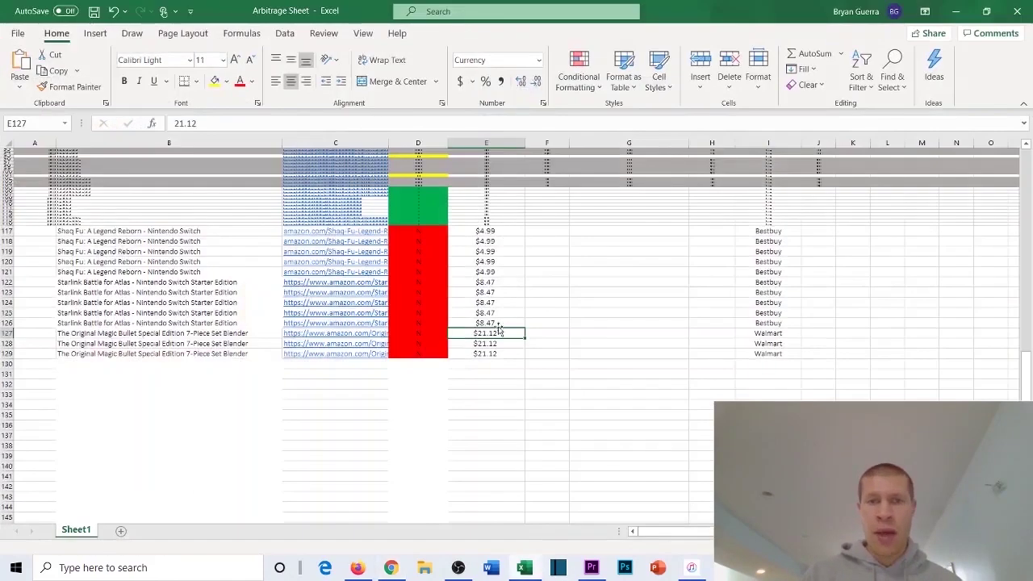
pyautogui.click(955, 11)
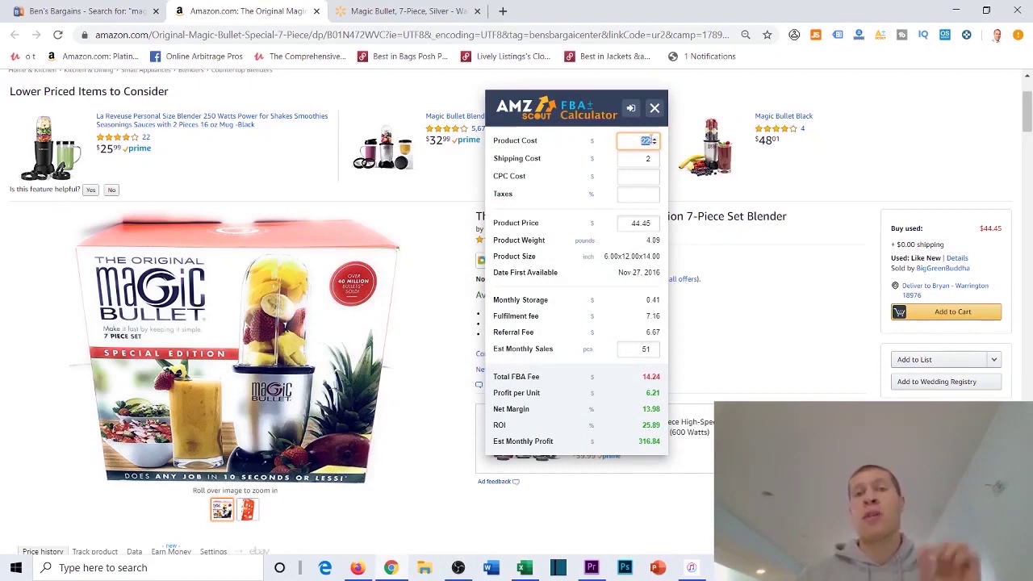
pyautogui.click(646, 158)
pyautogui.click(576, 220)
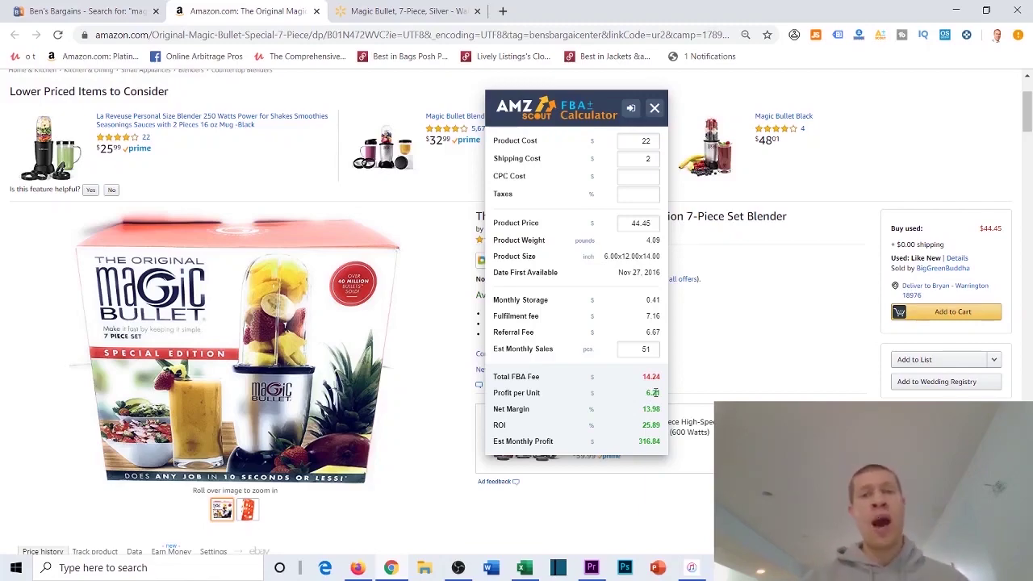
pyautogui.scroll(-2, 773, 293)
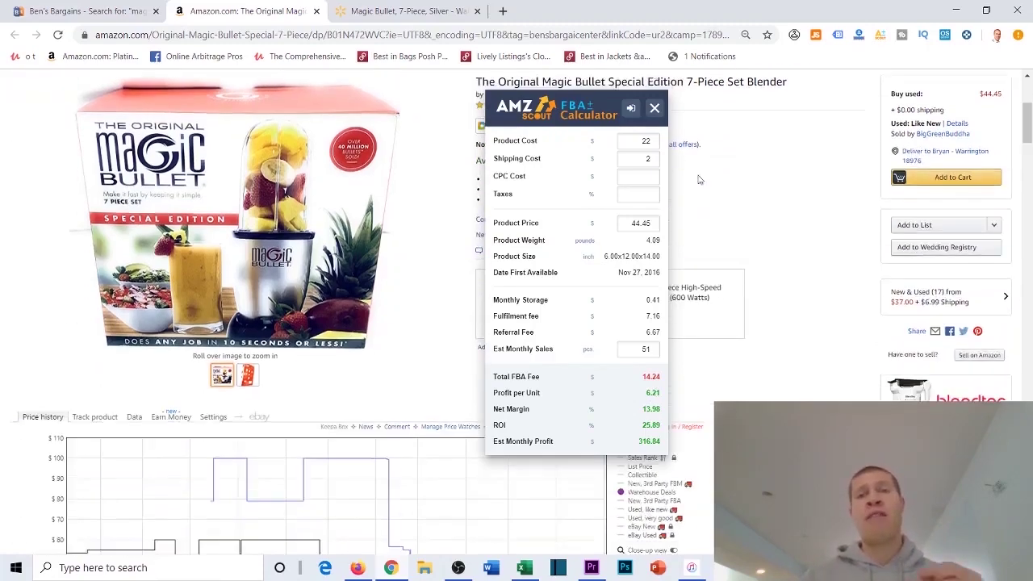
pyautogui.click(655, 107)
# Find the Best Sellers Rank in the Magic Bullet listing's product information and highlight the Kitchen & Dining rank number
pyautogui.scroll(-5, 436, 257)
pyautogui.scroll(-8, 435, 256)
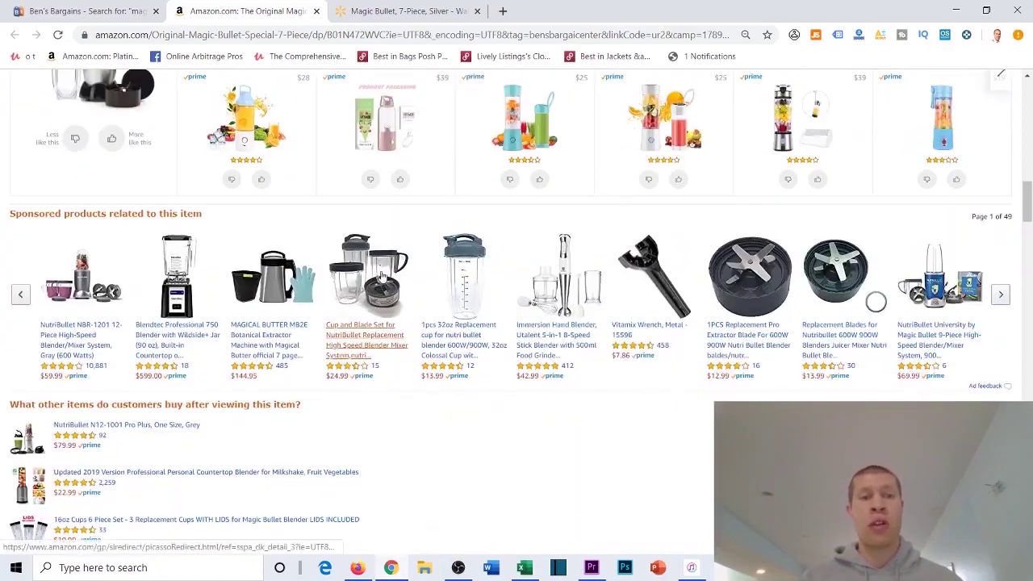
pyautogui.scroll(14, 439, 289)
pyautogui.scroll(-15, 440, 290)
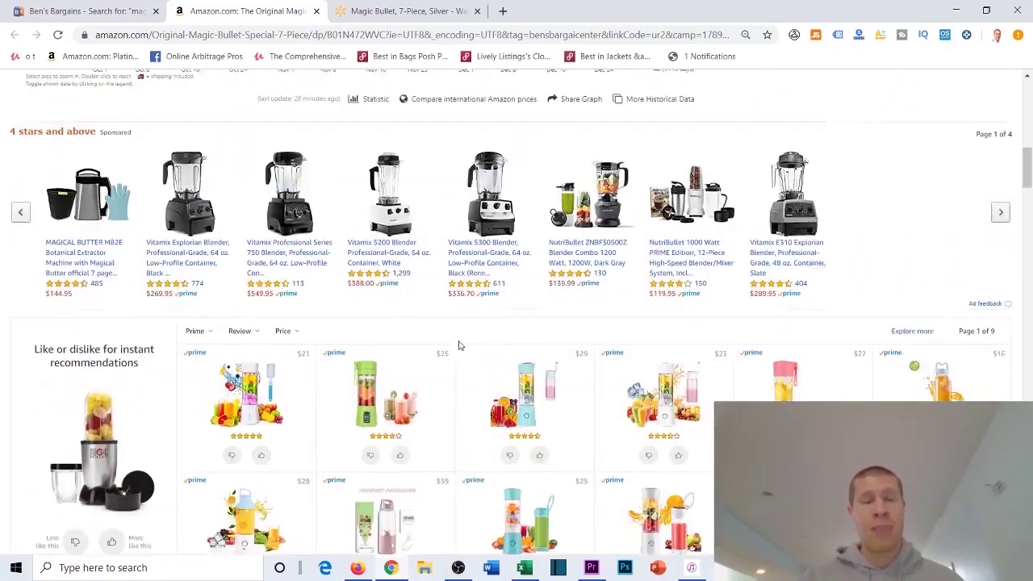
pyautogui.scroll(-5, 368, 363)
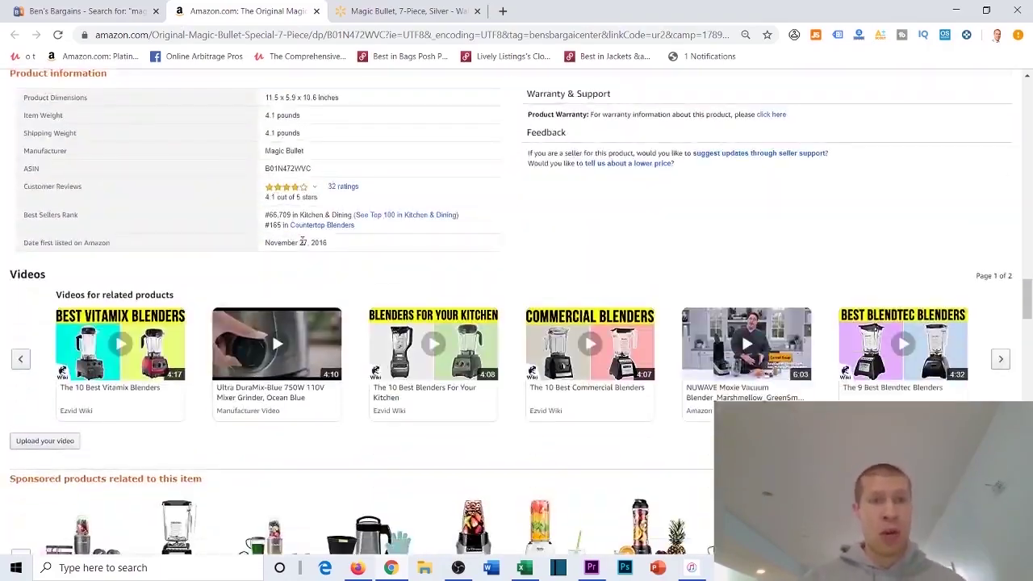
pyautogui.moveTo(269, 214); pyautogui.dragTo(297, 215)
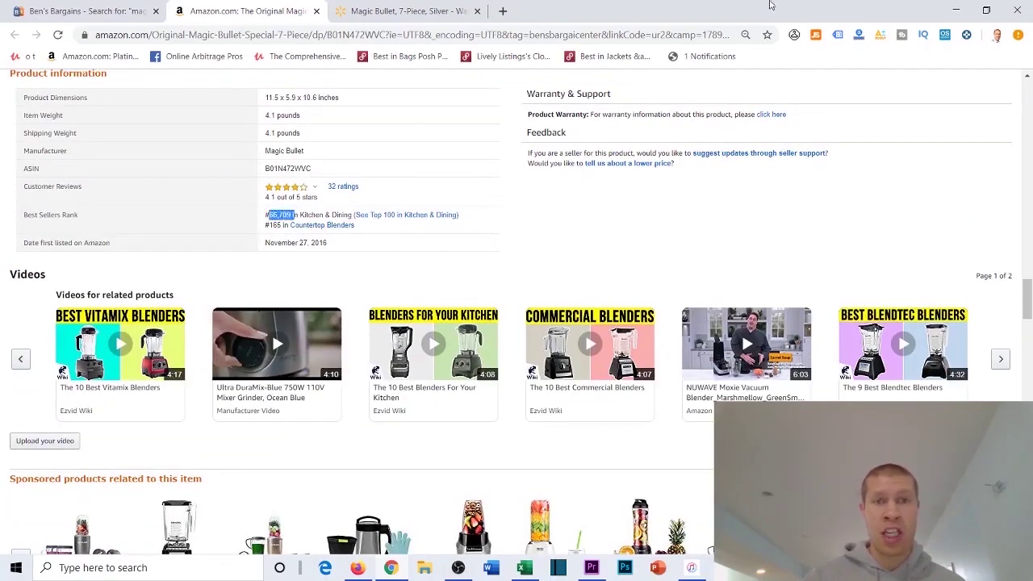
# Check the Magic Bullet set's estimated monthly sales in Jungle Scout and close the results
pyautogui.click(815, 37)
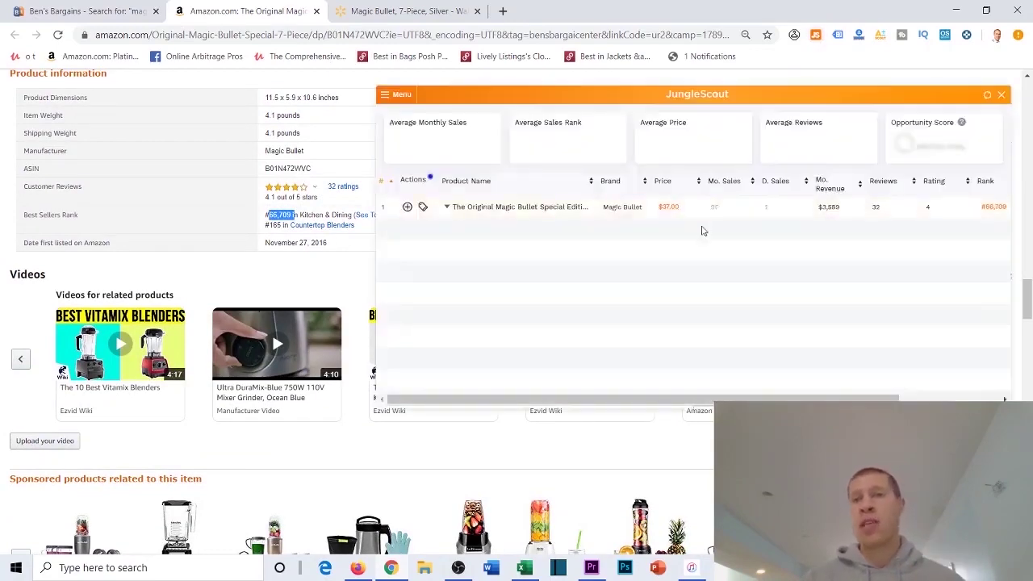
pyautogui.scroll(4, 735, 228)
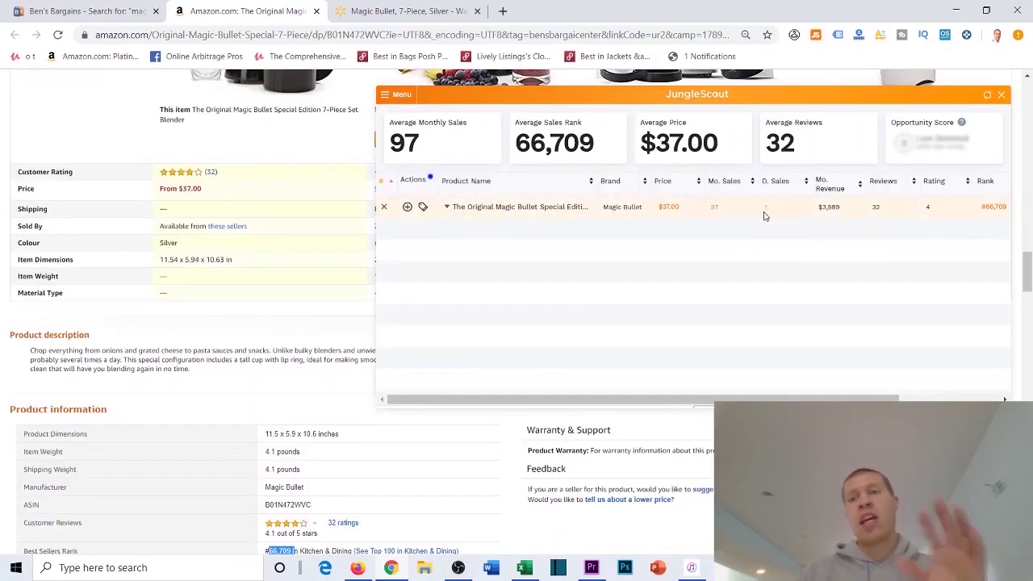
pyautogui.click(1001, 94)
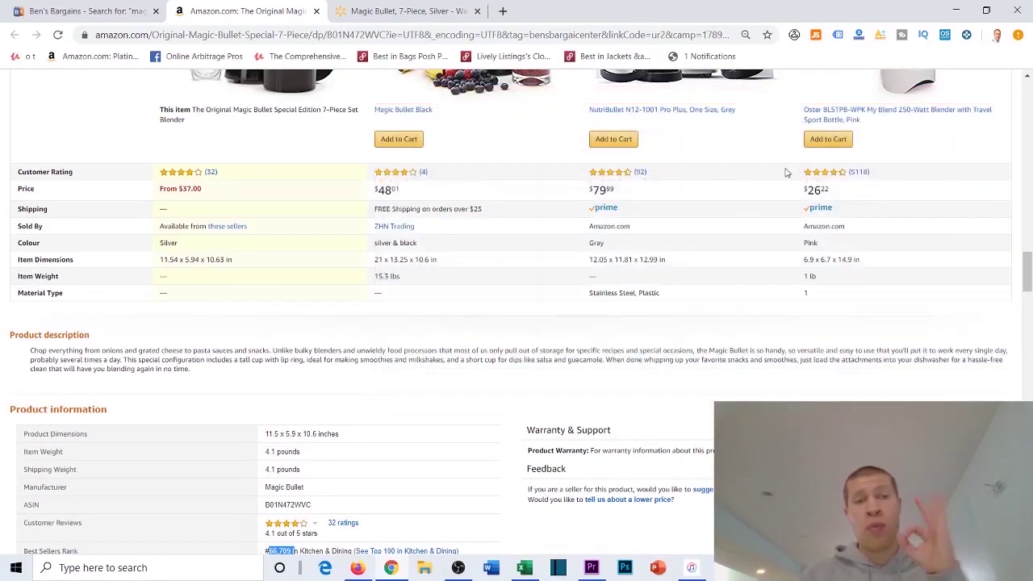
# Copy the ASIN B01N472WVC from the Magic Bullet listing's product information
pyautogui.scroll(5, 735, 216)
pyautogui.scroll(-9, 736, 214)
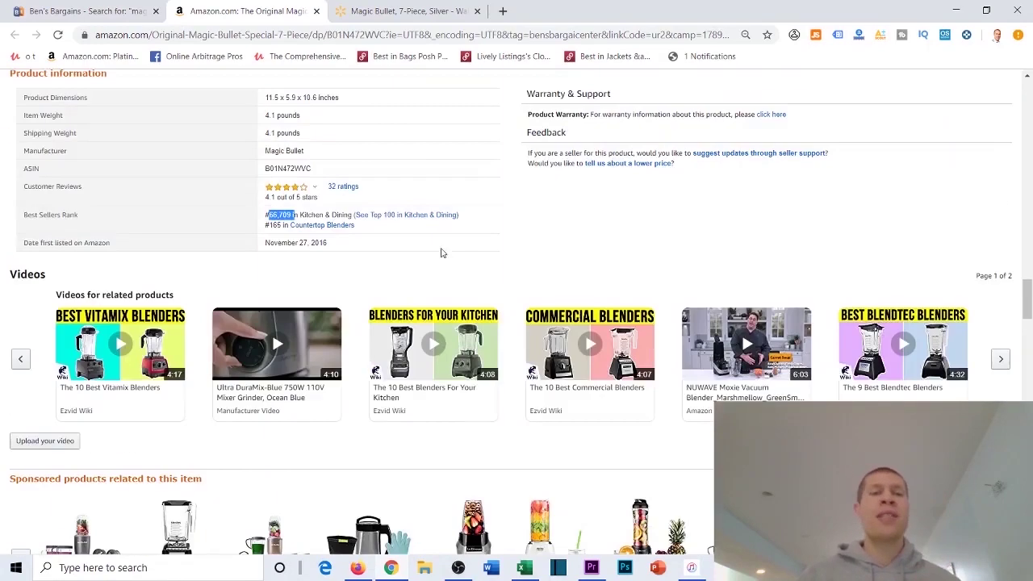
pyautogui.doubleClick(286, 168)
pyautogui.rightClick(295, 171)
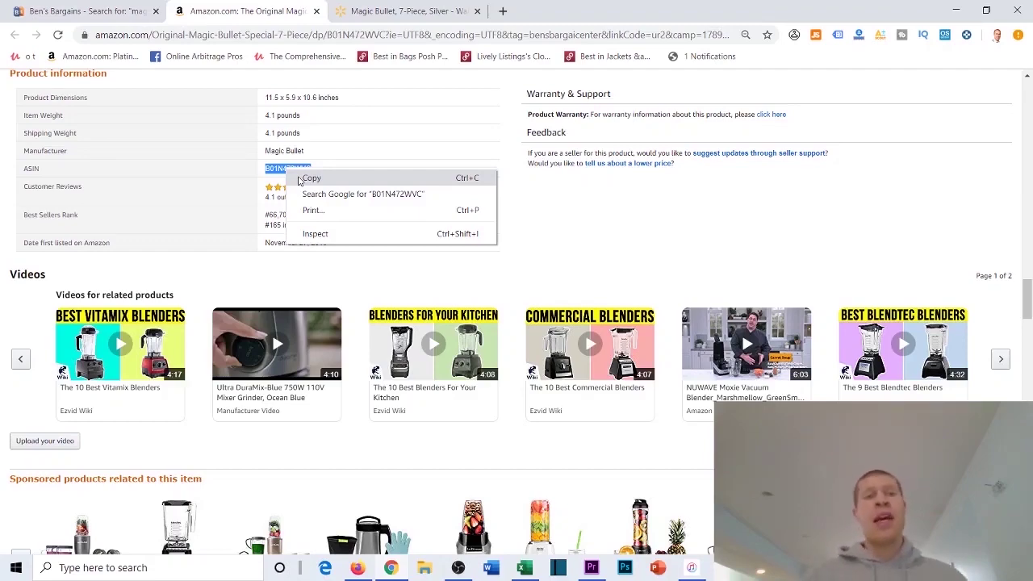
pyautogui.click(310, 178)
# Close the Magic Bullet Amazon and Walmart tabs and go to the Ben's Bargains home page
pyautogui.scroll(20, 577, 246)
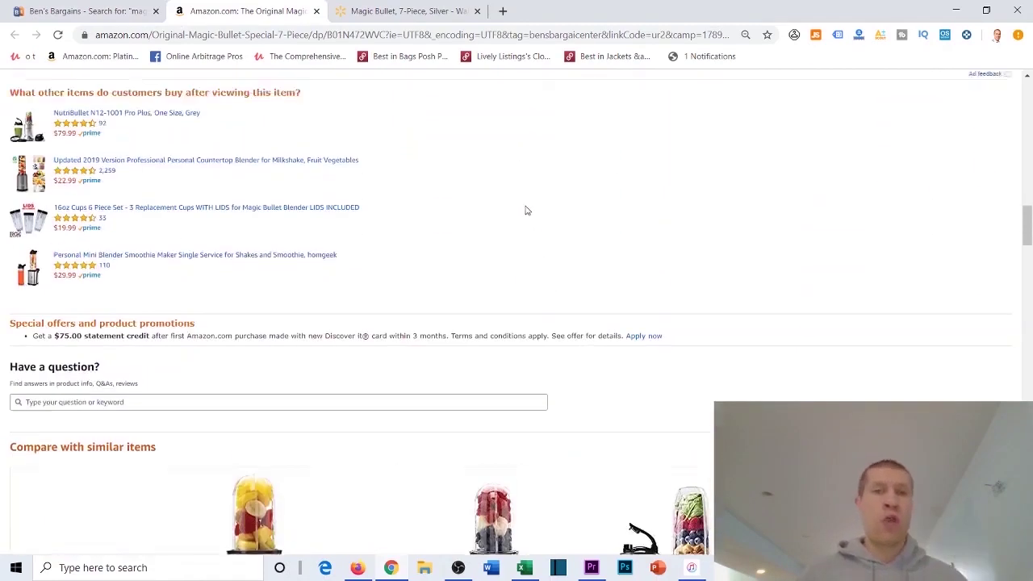
pyautogui.scroll(2, 528, 194)
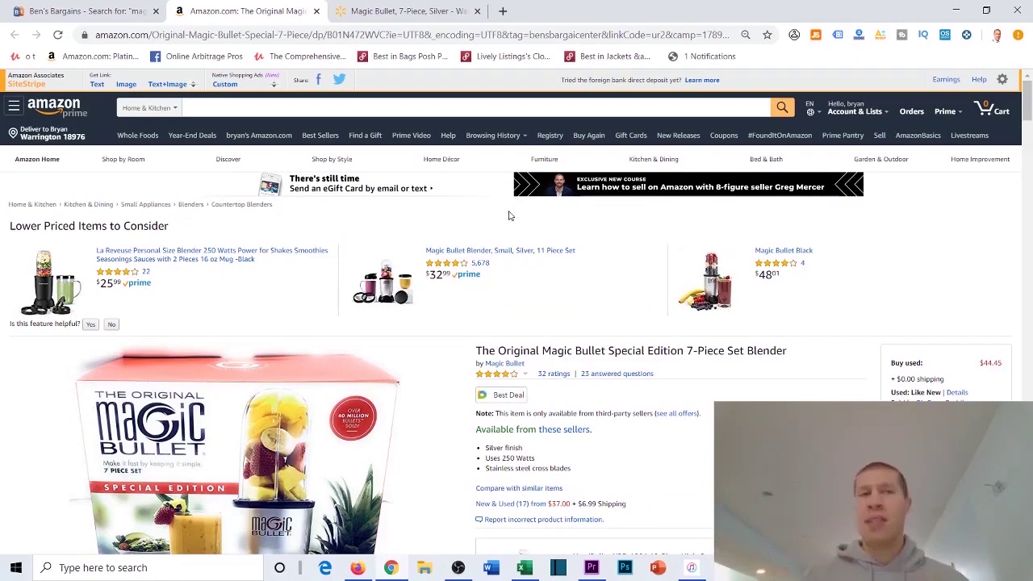
pyautogui.click(317, 13)
pyautogui.click(316, 12)
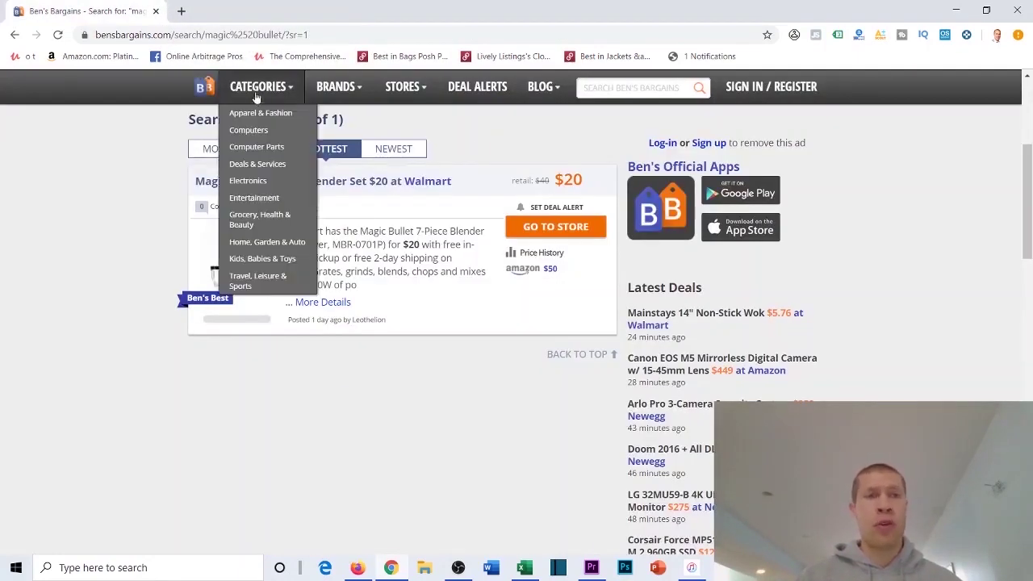
pyautogui.click(208, 87)
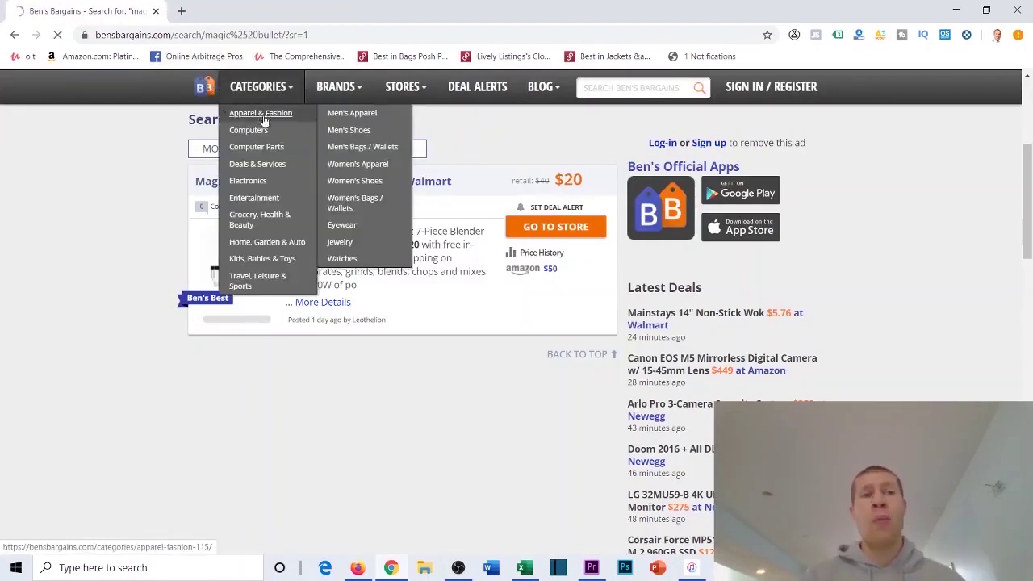
# Look over the Ben's Bargains store list and browse the hottest deals on the home page, comparing deal and Amazon prices
pyautogui.moveTo(375, 107)
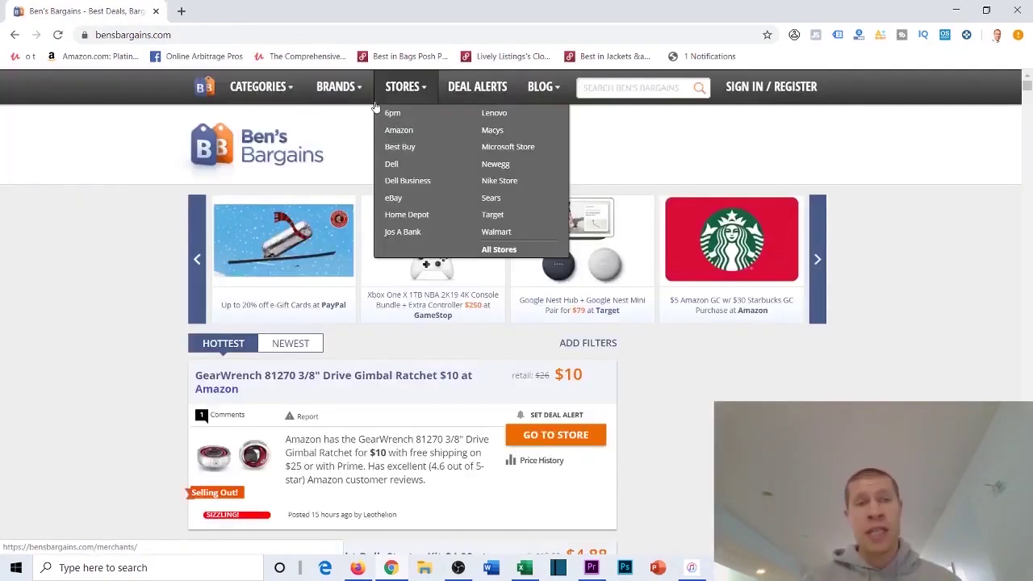
pyautogui.scroll(-3, 375, 108)
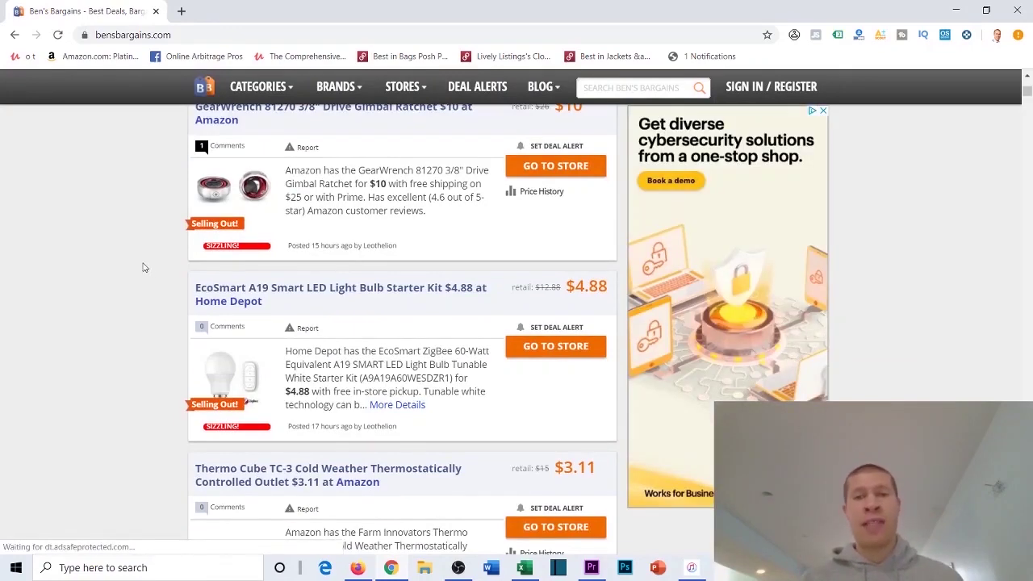
pyautogui.scroll(-3, 153, 290)
pyautogui.scroll(-2, 170, 303)
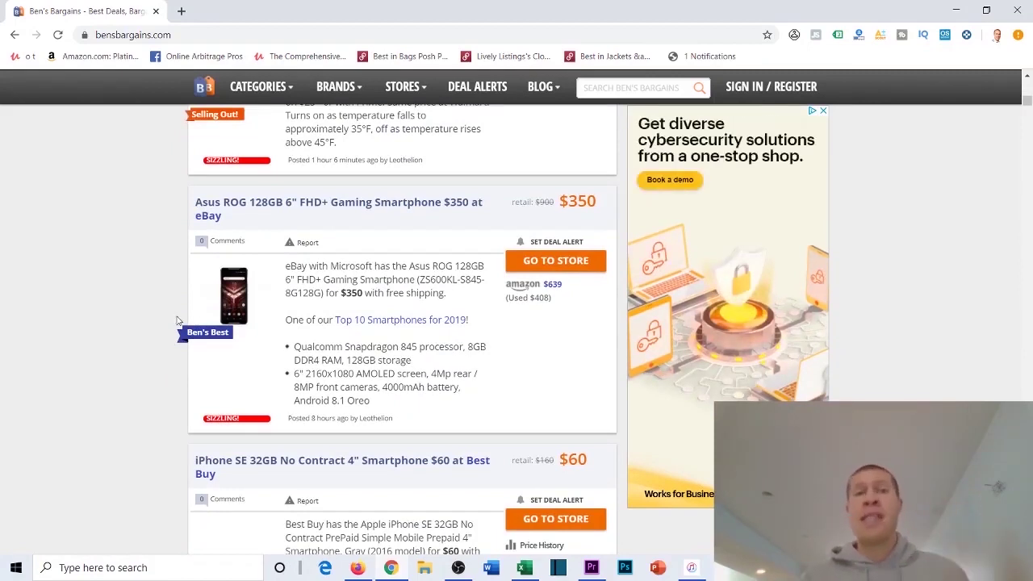
pyautogui.scroll(-1, 162, 305)
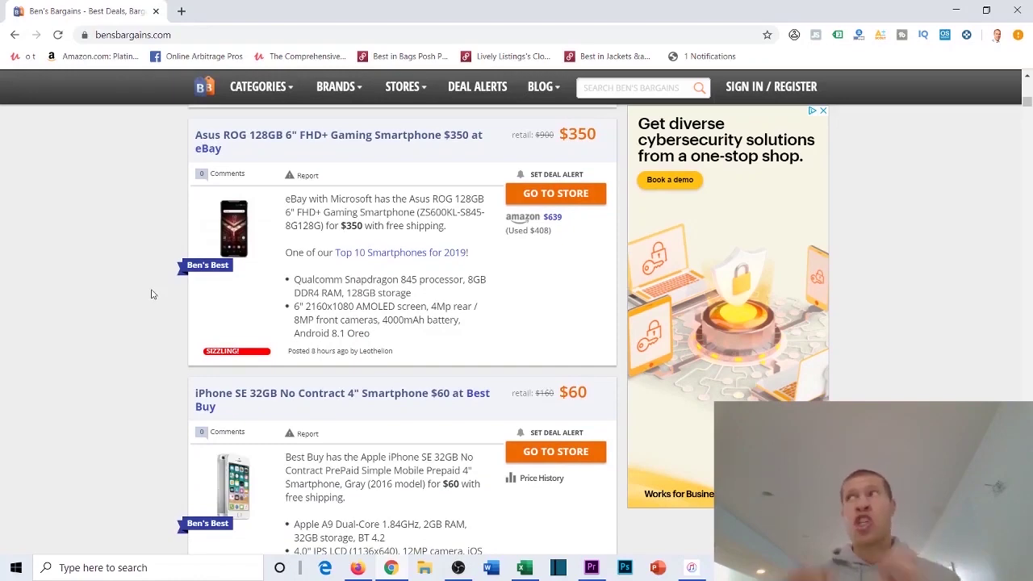